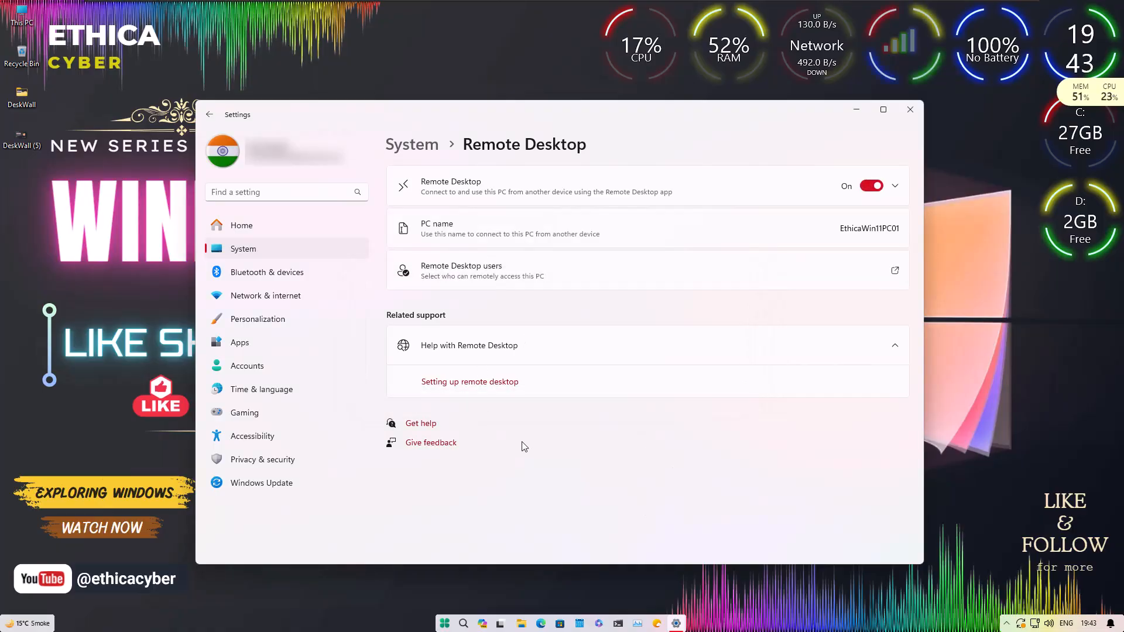
Minimise Settings and check the PC's IP address by running ipconfig in a command prompt
left_click(854, 112)
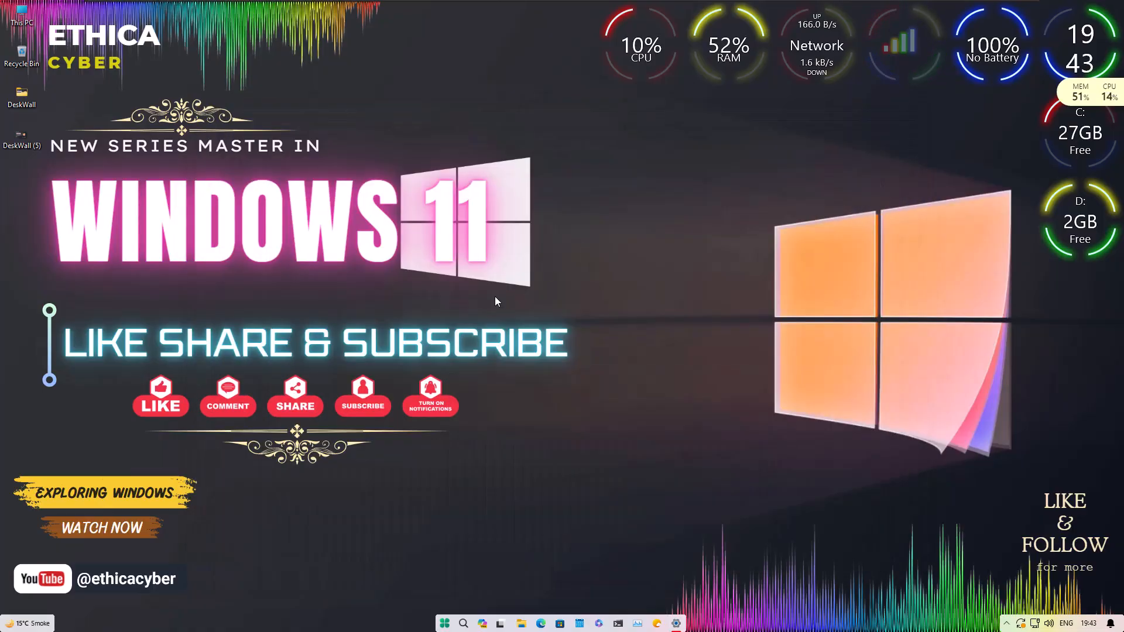
key("super+r")
key("Return")
type("ipconfig")
key("Return")
left_click_drag(505, 312, 582, 313)
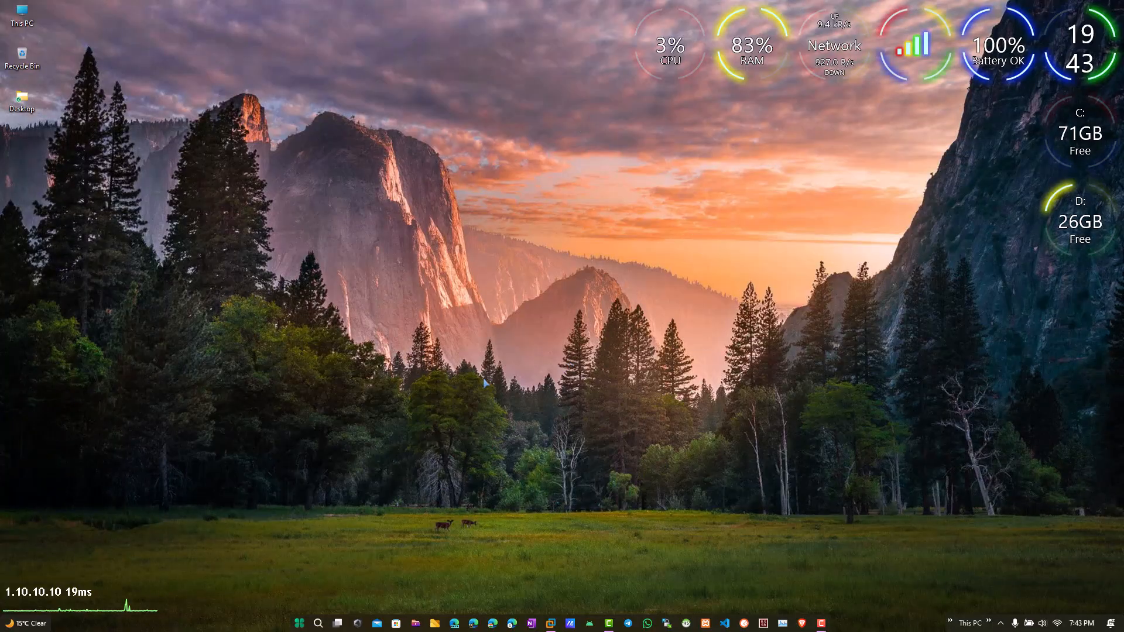
From the host PC, start a Remote Desktop connection to 192.168.186.143 with user name ethica and enter the account password
key("super+r")
type("mstsc")
key("Return")
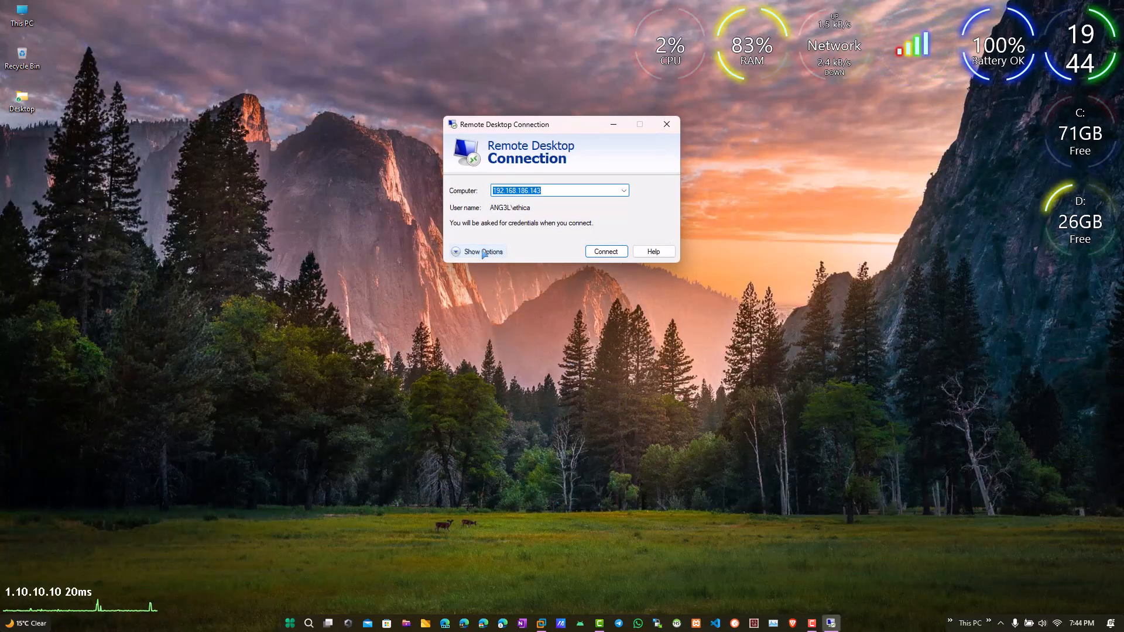
left_click(490, 250)
key("Tab")
type("ethica")
left_click(606, 392)
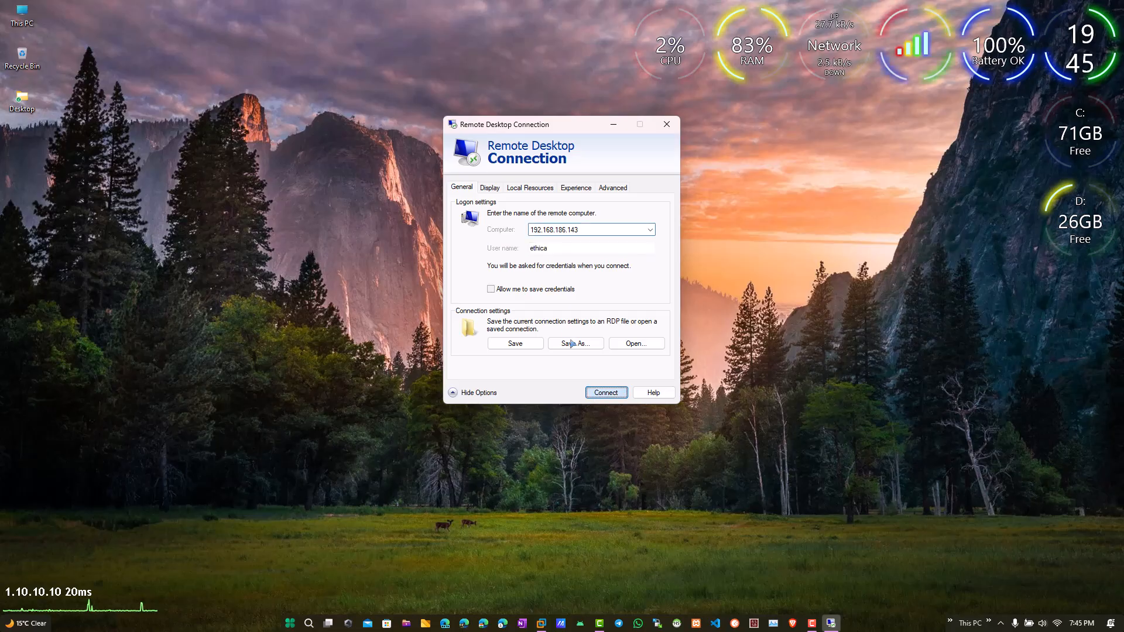
type("********")
left_click(514, 359)
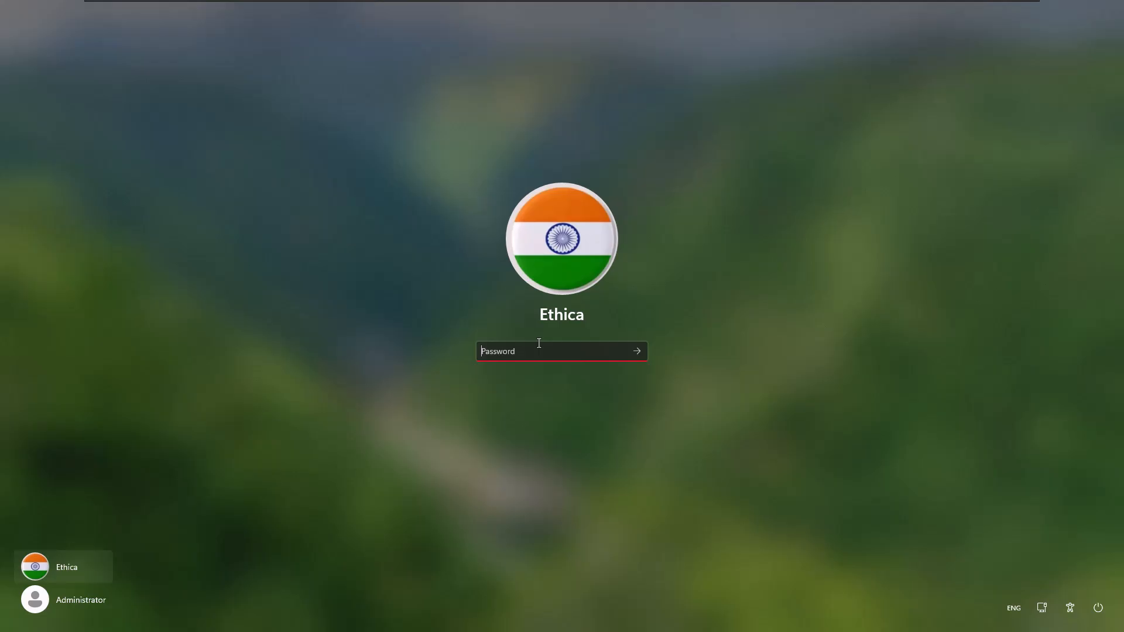
Sign back in to the Ethica account and review which users are listed for Remote Desktop access, leaving the list unchanged
key("Return")
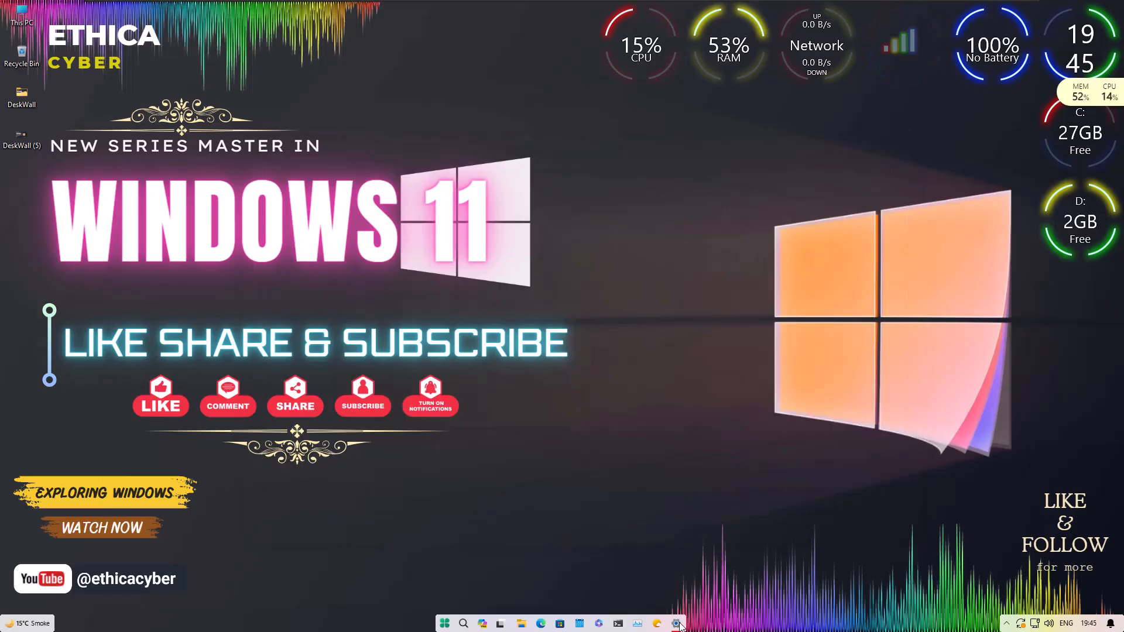
left_click(679, 624)
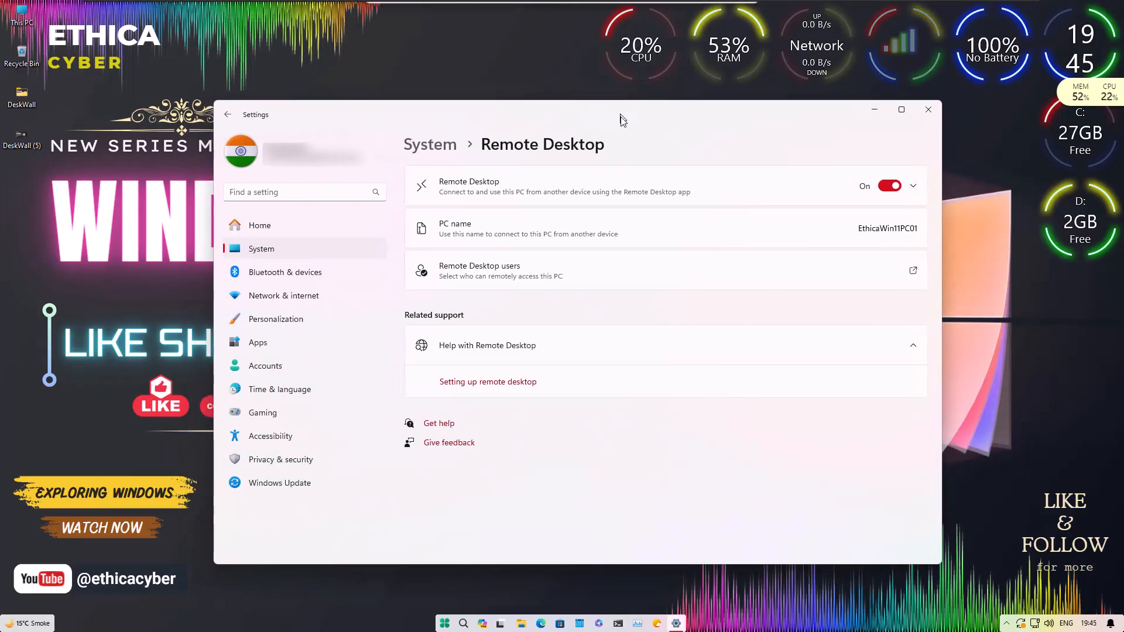
left_click(449, 274)
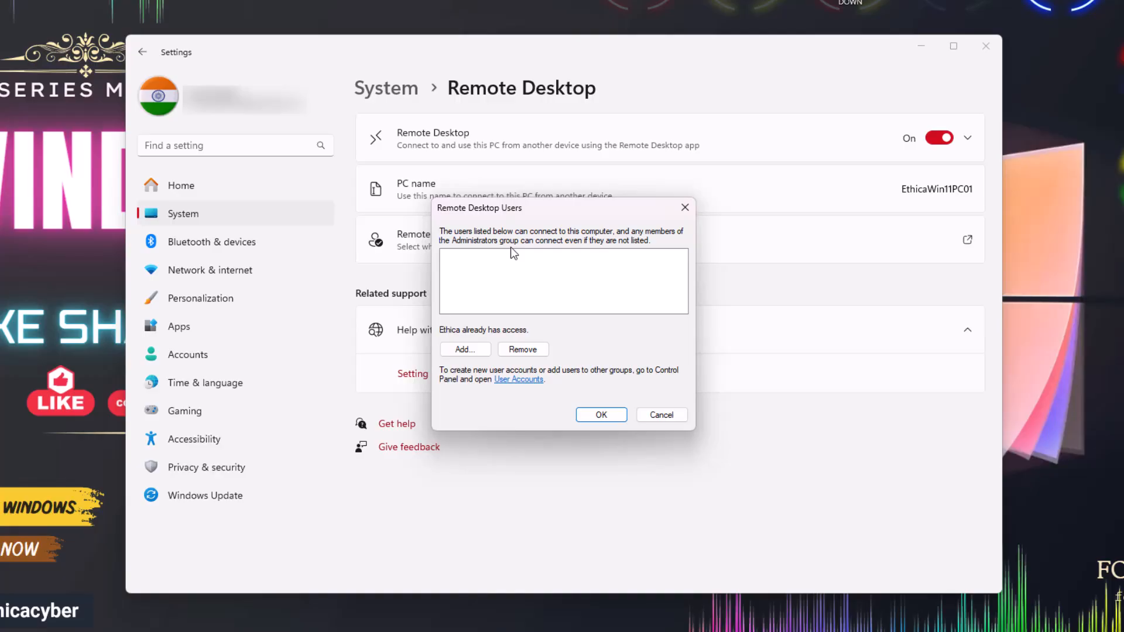
left_click(659, 415)
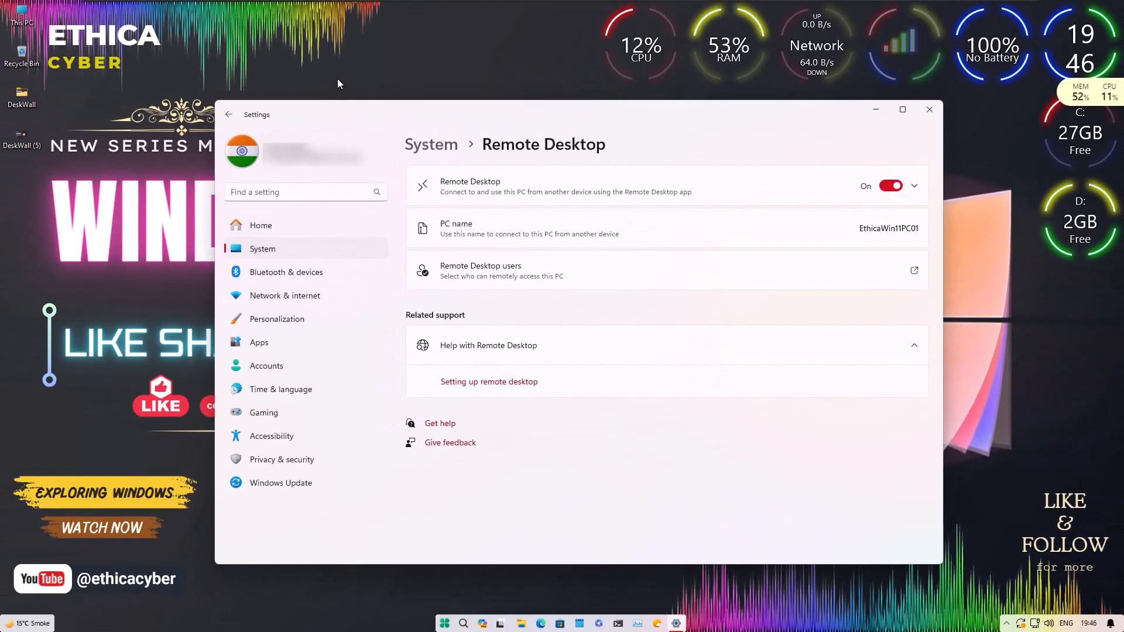
Launch Computer Management with compmgmt.msc and display the accounts under Local Users and Groups
key("super+r")
type("compmgmt.msc")
key("Return")
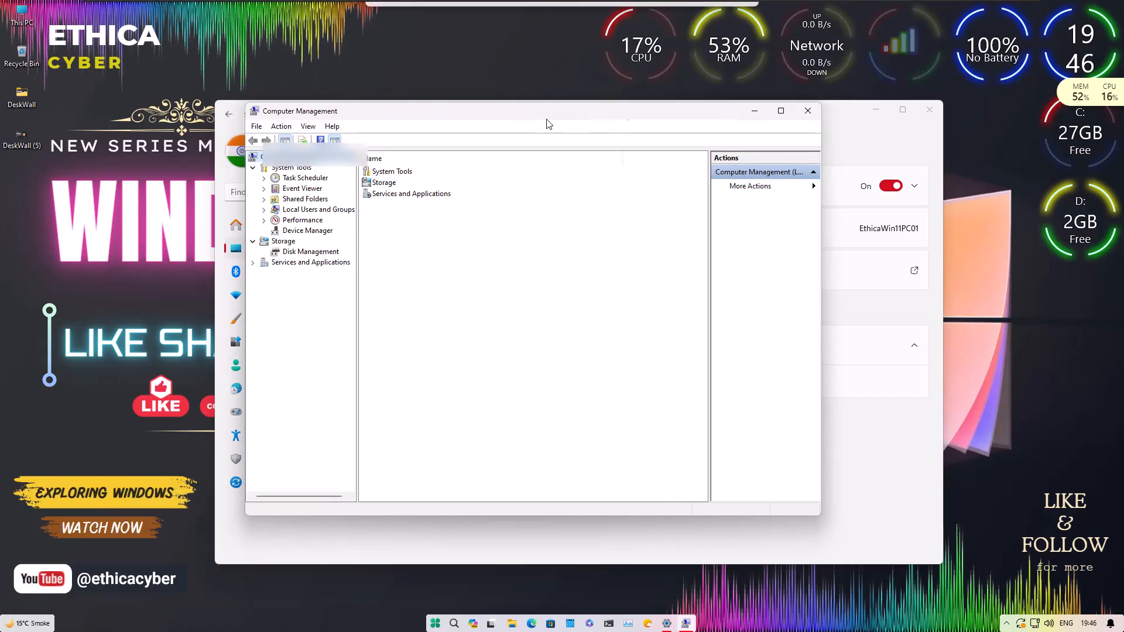
left_click(264, 210)
left_click(302, 220)
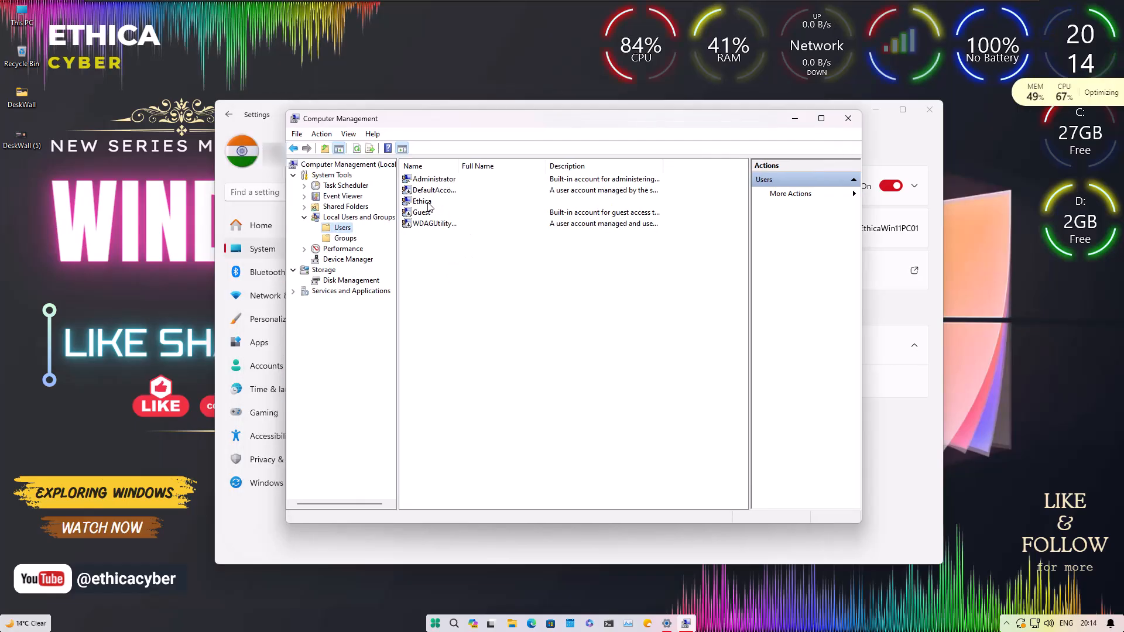
Create a local user with user name and full name Win11PC01, entering and confirming the account password
right_click(451, 248)
left_click(472, 253)
type("Win11PC01")
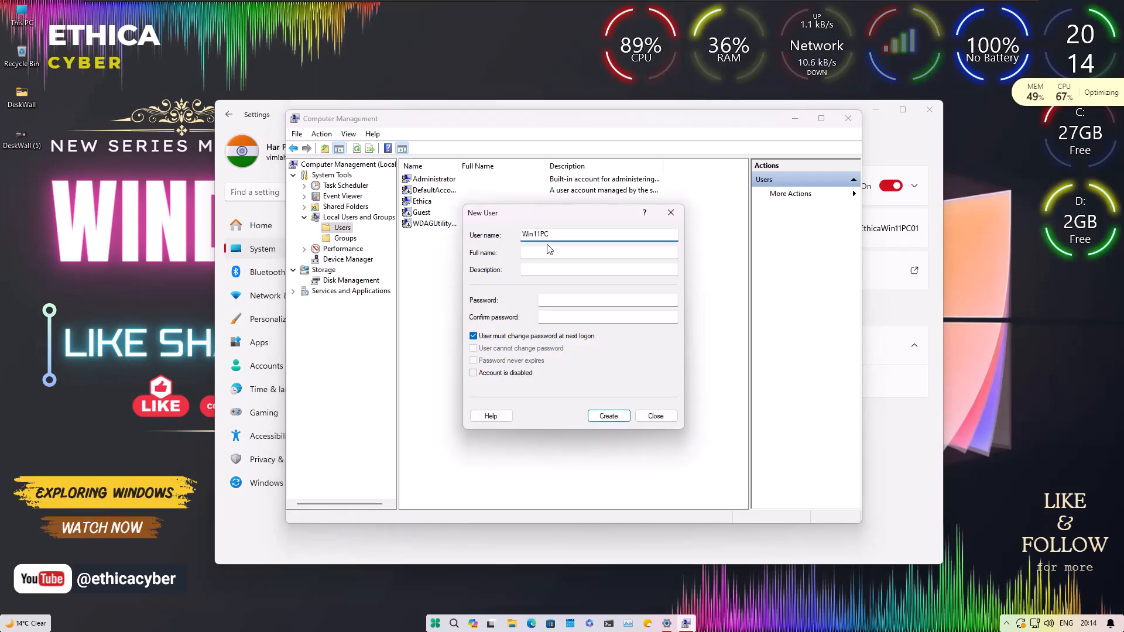
left_click(549, 252)
type("Win11PC01")
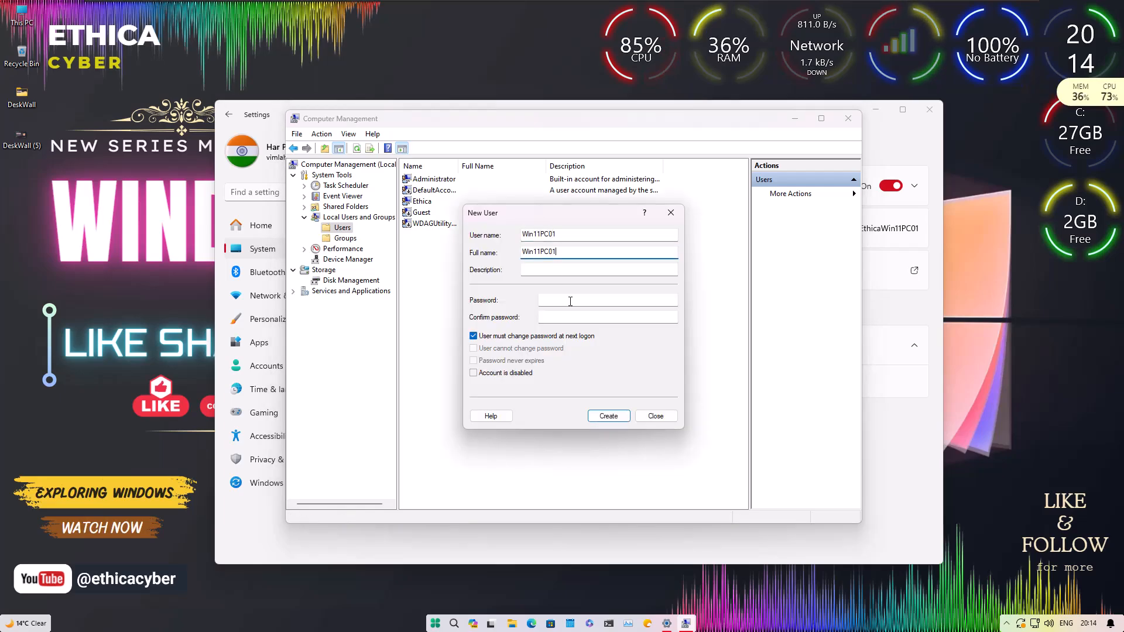
left_click(571, 300)
type("••••••")
key("Tab")
type("••••••")
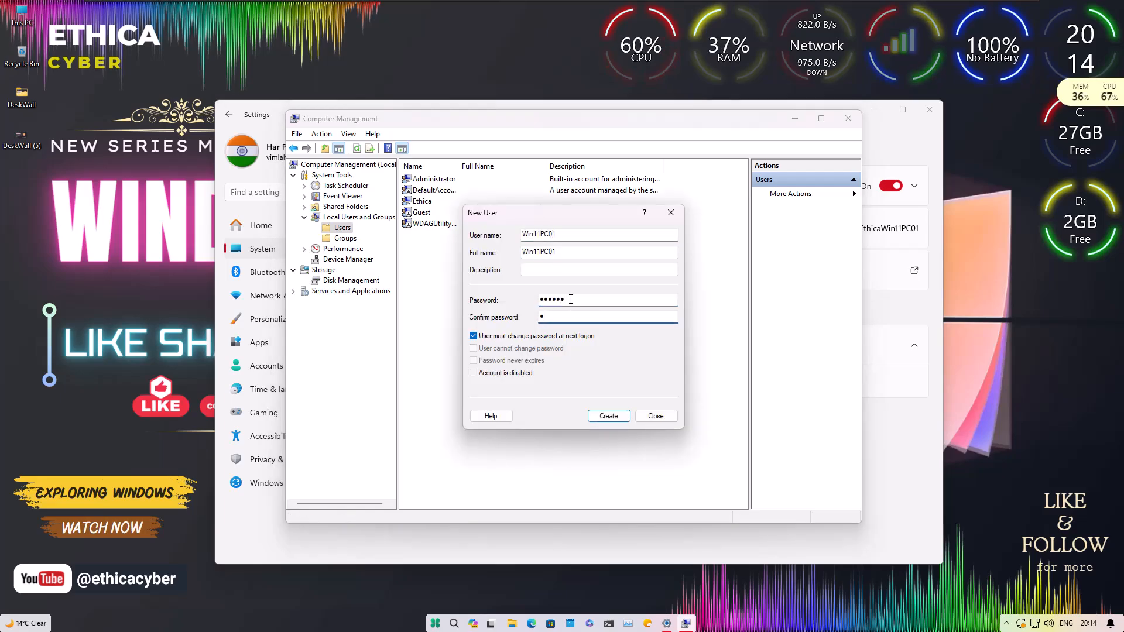
key("Return")
Create a second local user with user name and full name Win11PC02, entering and confirming its password, and close the new-user form
type("Win11PC02")
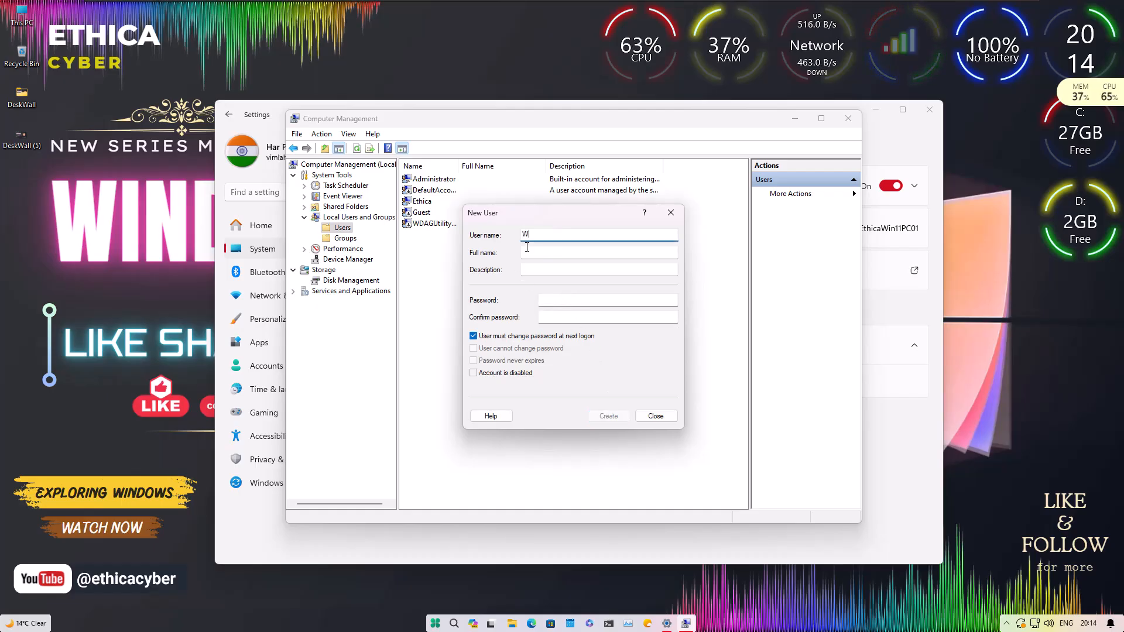
left_click(527, 247)
type("Win11PC02")
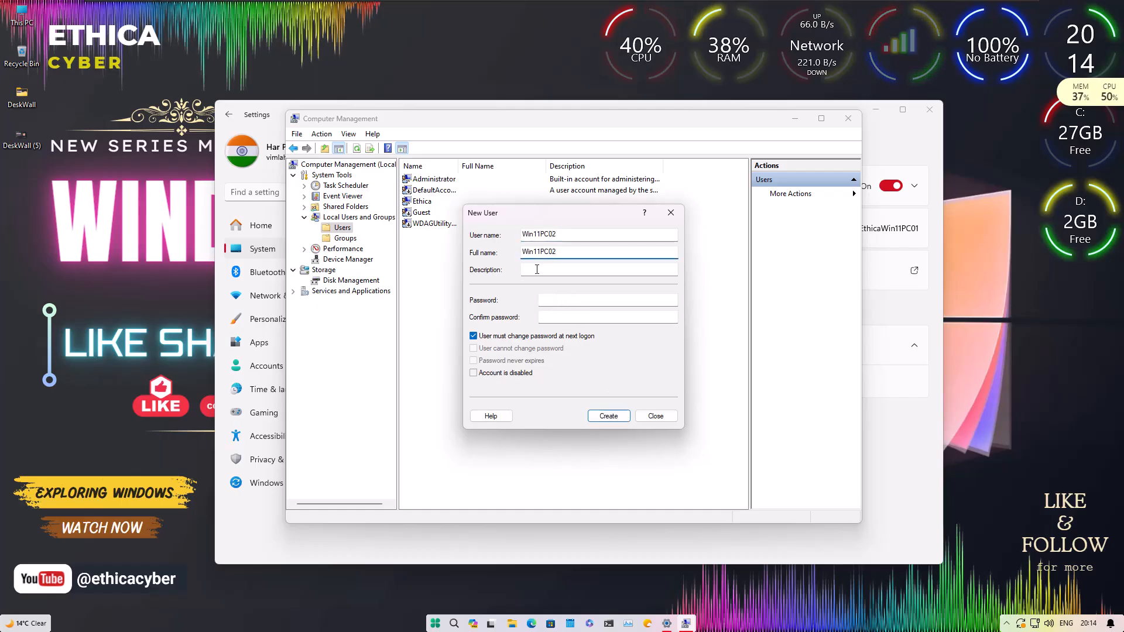
left_click(554, 300)
type("••••••")
key("Tab")
type("••••••")
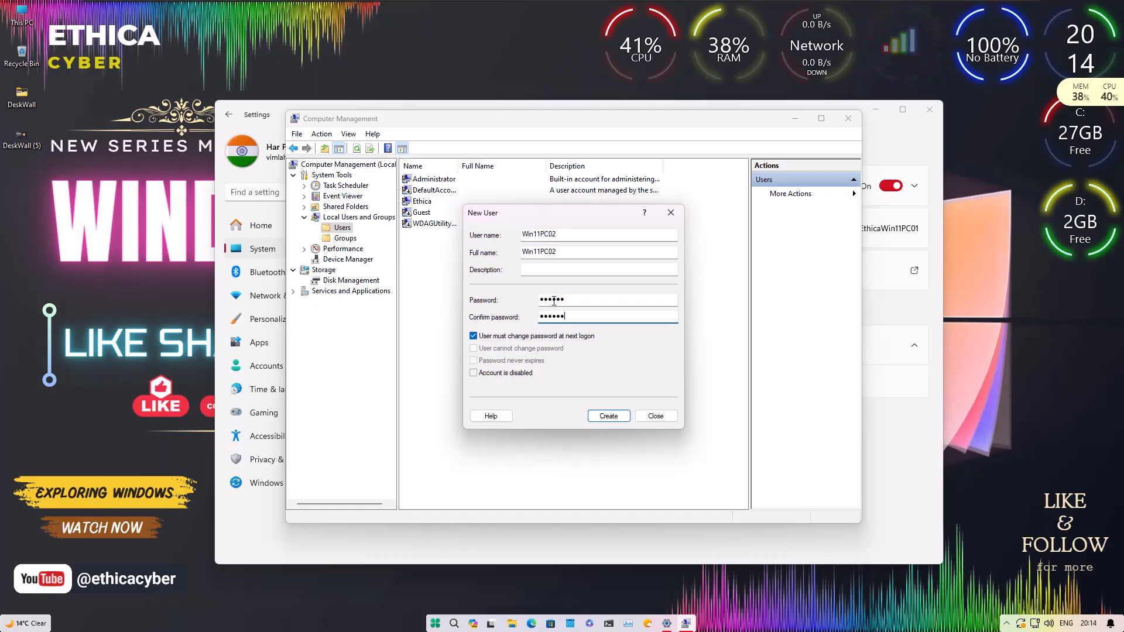
left_click(605, 413)
left_click(652, 417)
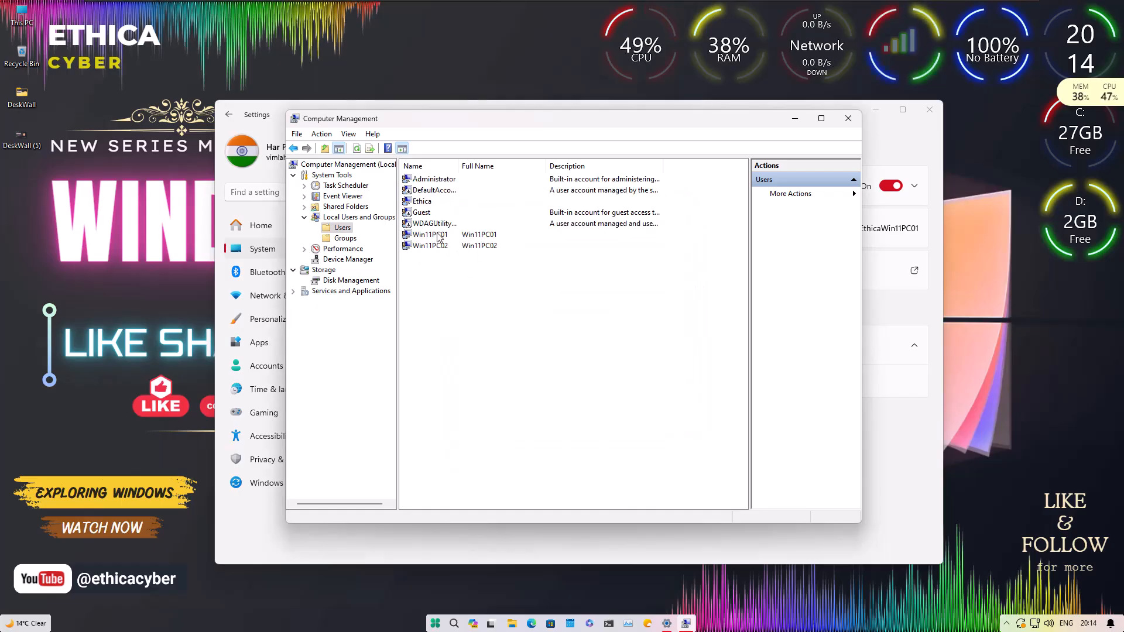
Check the group membership of Win11PC01 and turn off its requirement to change the password at next logon
left_click(440, 235)
right_click(445, 234)
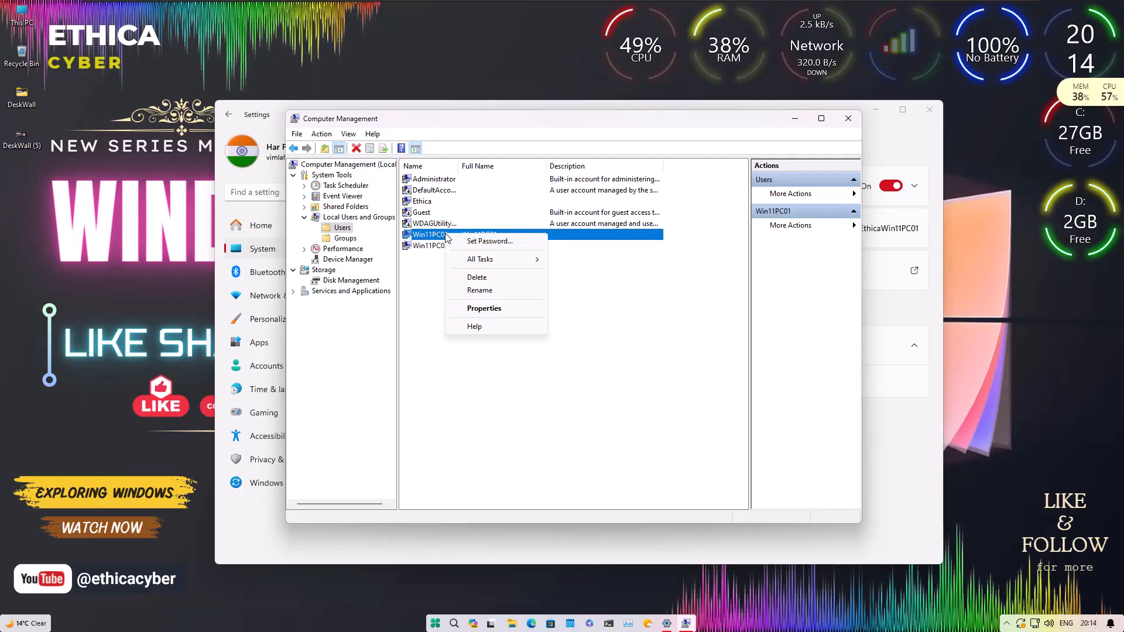
left_click(481, 308)
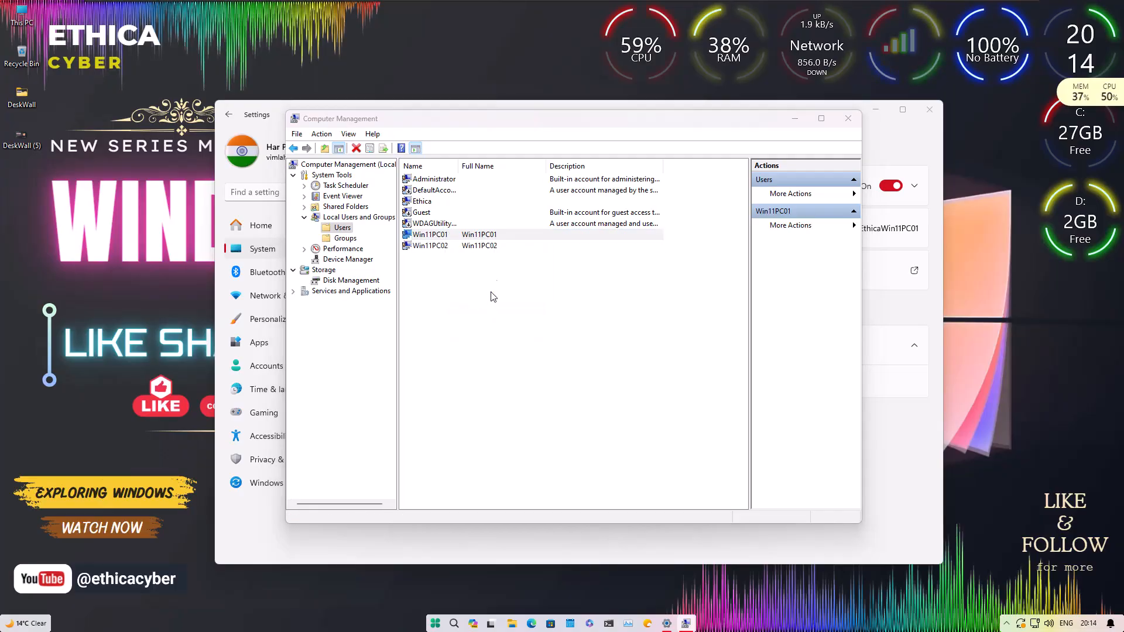
left_click(516, 212)
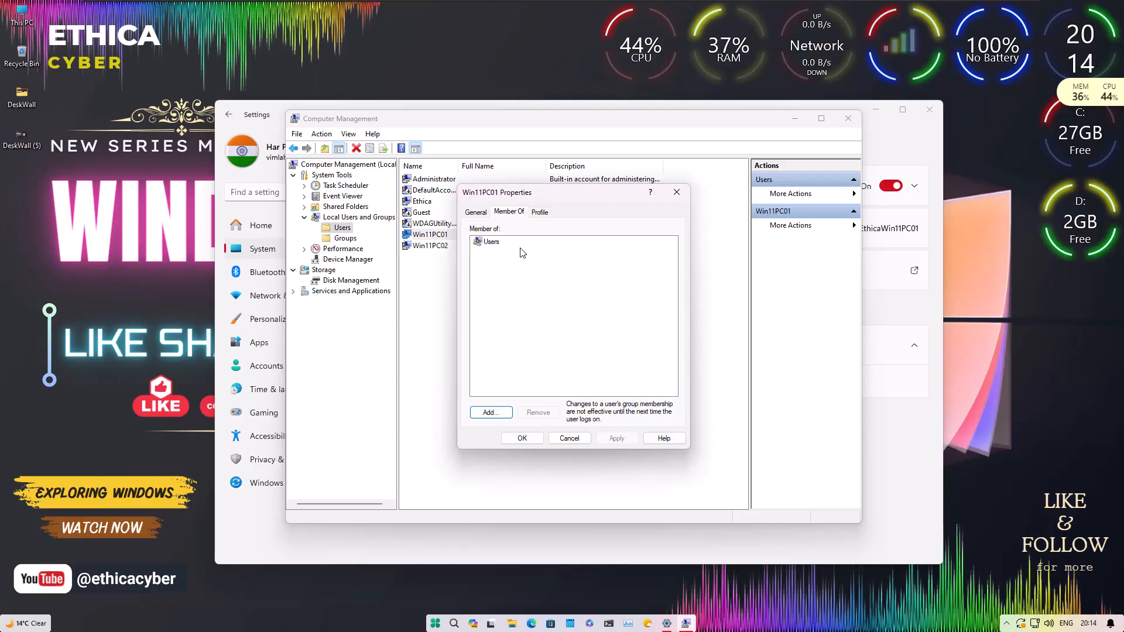
left_click(479, 213)
left_click(483, 310)
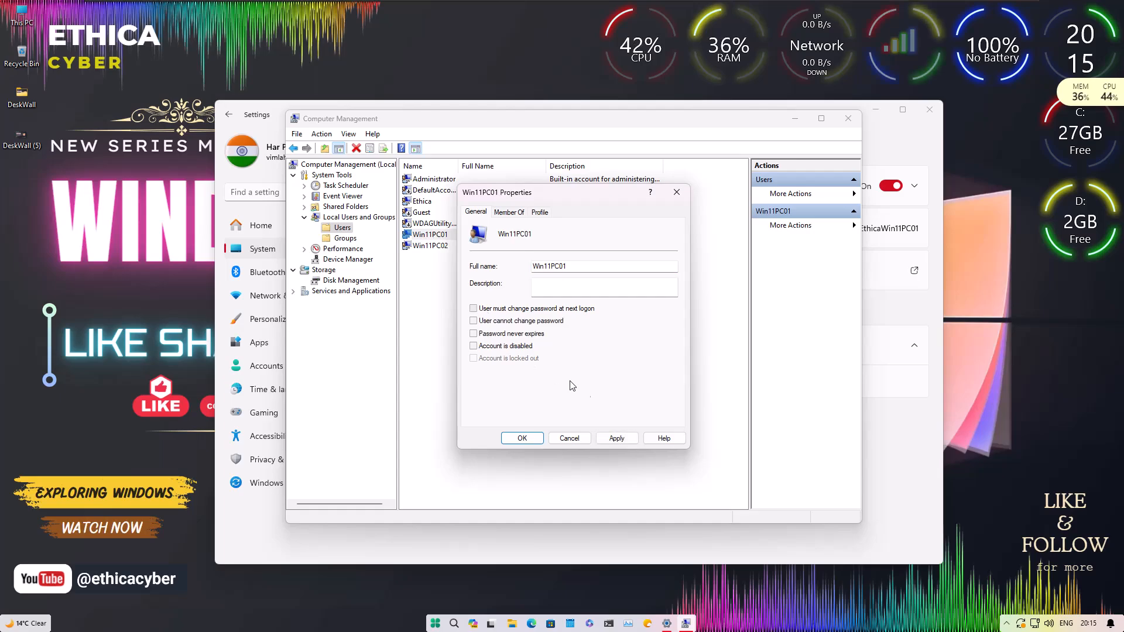
left_click(521, 438)
Turn off the password change requirement at next logon for Win11PC02 and close Computer Management
right_click(437, 239)
right_click(427, 247)
left_click(466, 324)
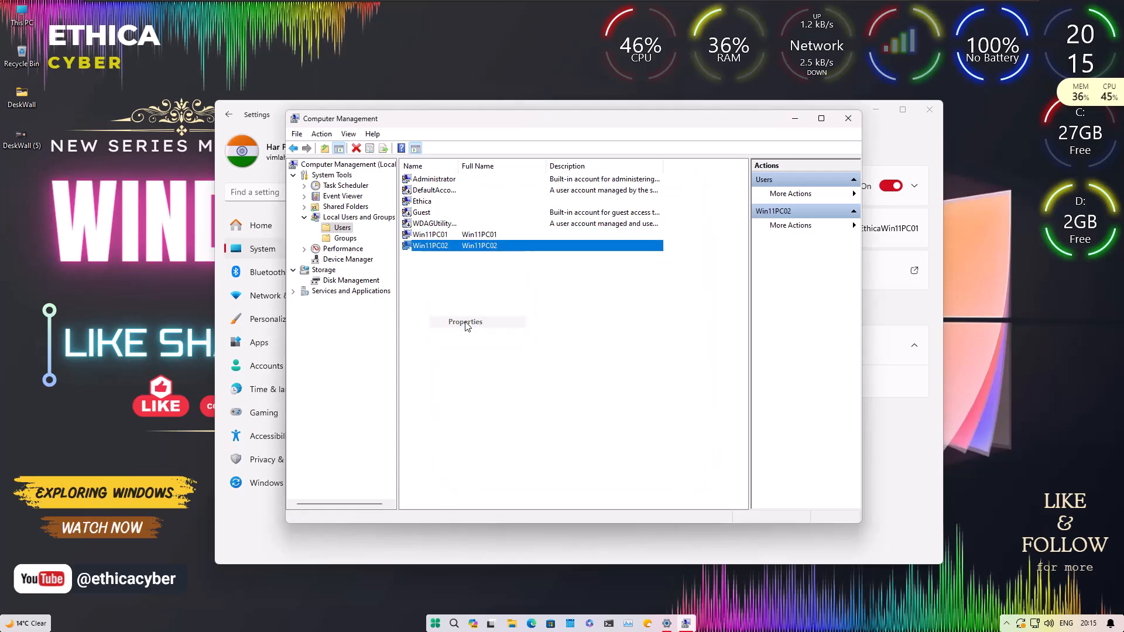
left_click(509, 212)
left_click(476, 212)
left_click(497, 310)
left_click(621, 437)
left_click(521, 438)
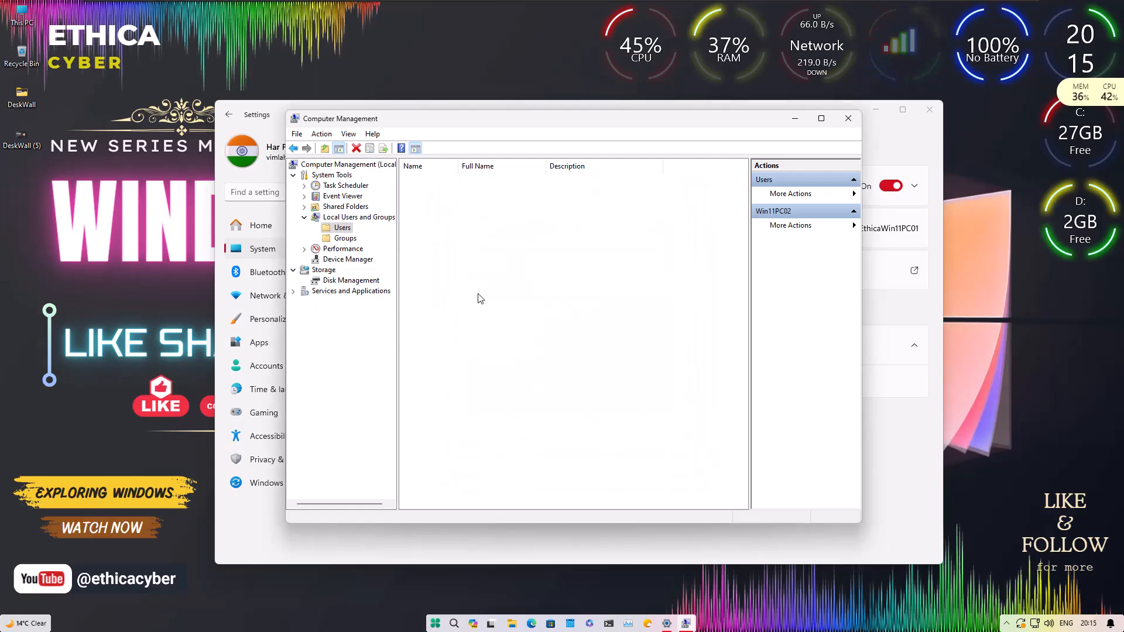
left_click(855, 121)
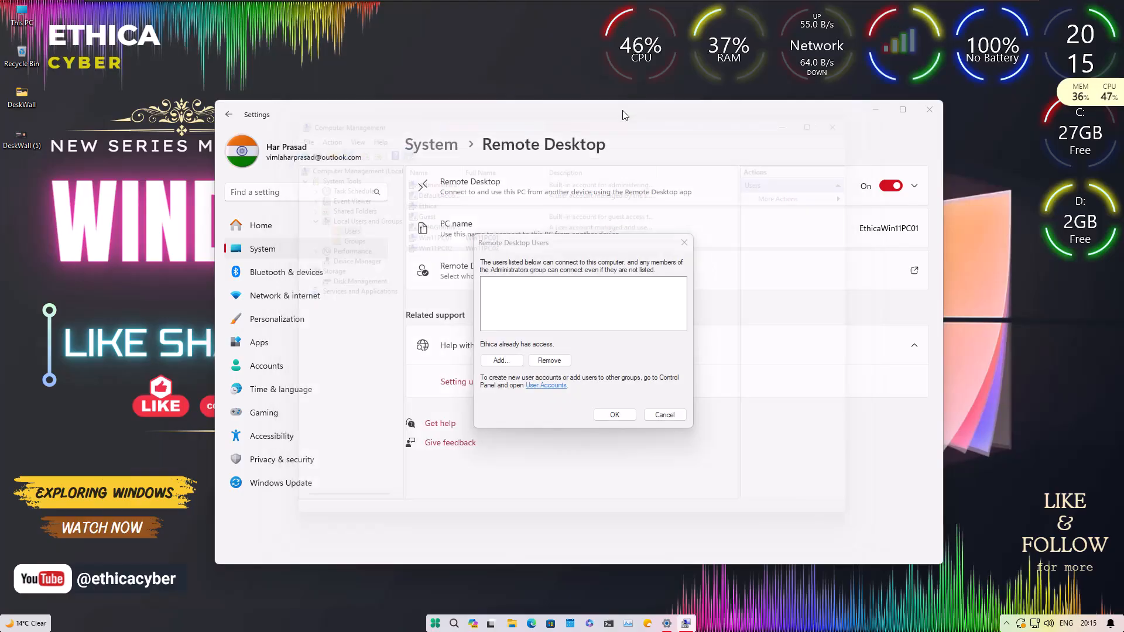
Enter win11pc01 as a new Remote Desktop user and check the name against the local accounts
left_click(502, 361)
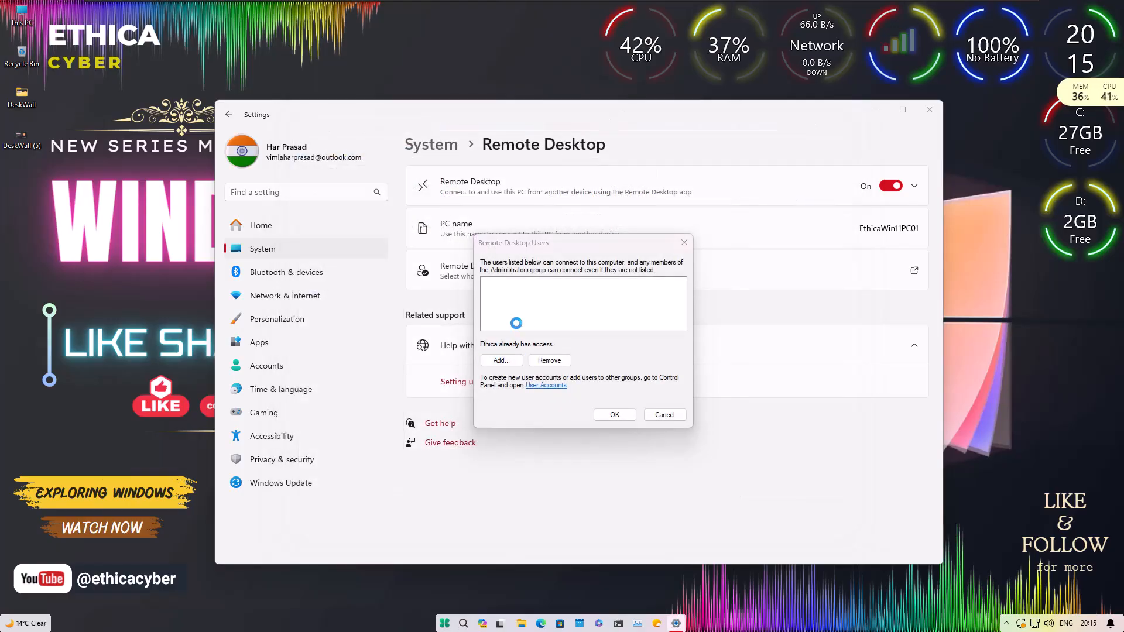
type("win11")
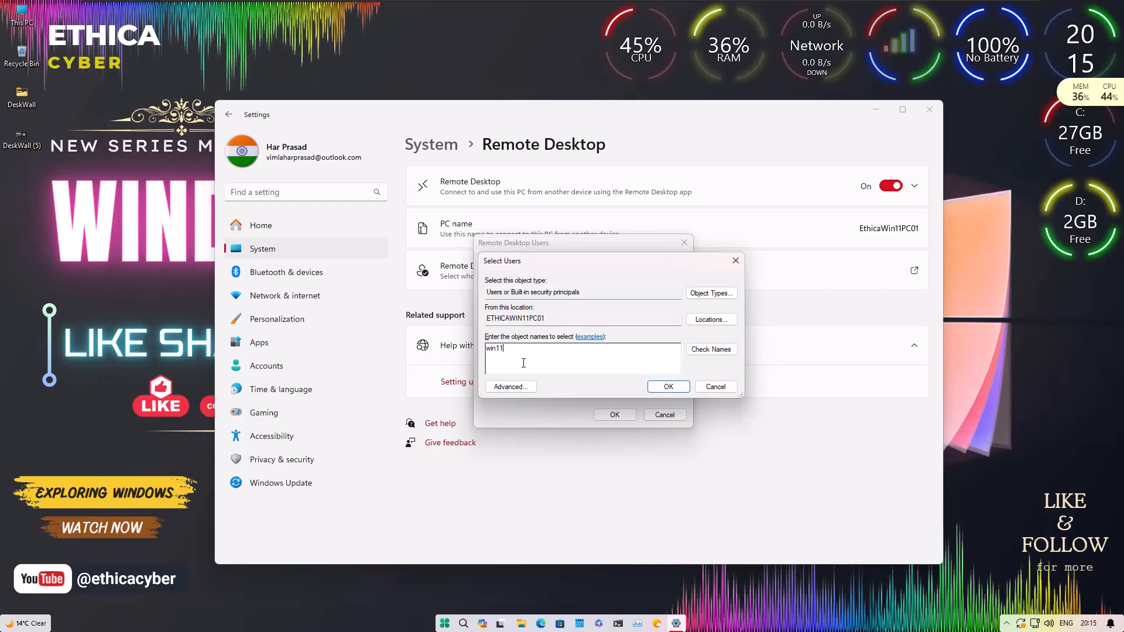
type("pc01")
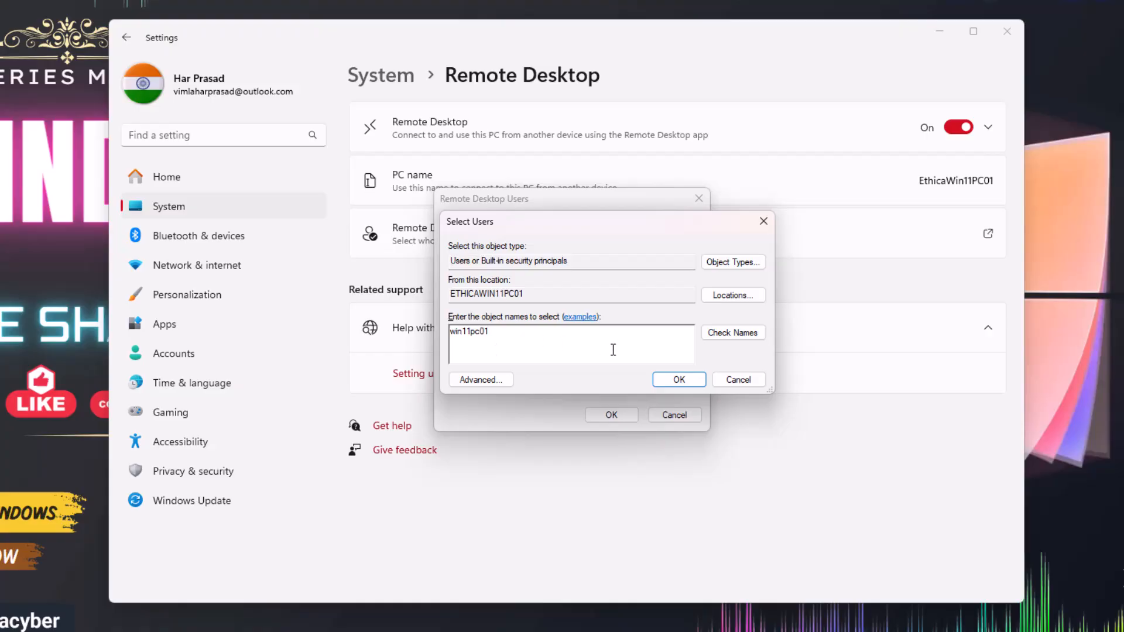
left_click(740, 333)
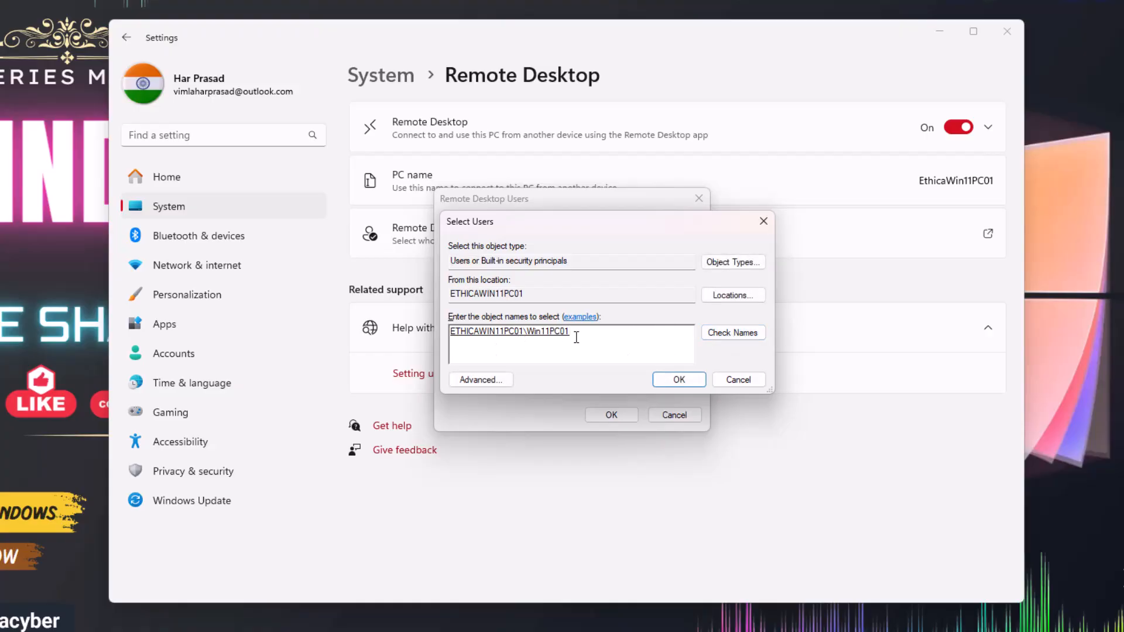
Find Win11PC01 through the advanced user search, grant it Remote Desktop access and minimise Settings
left_click(481, 380)
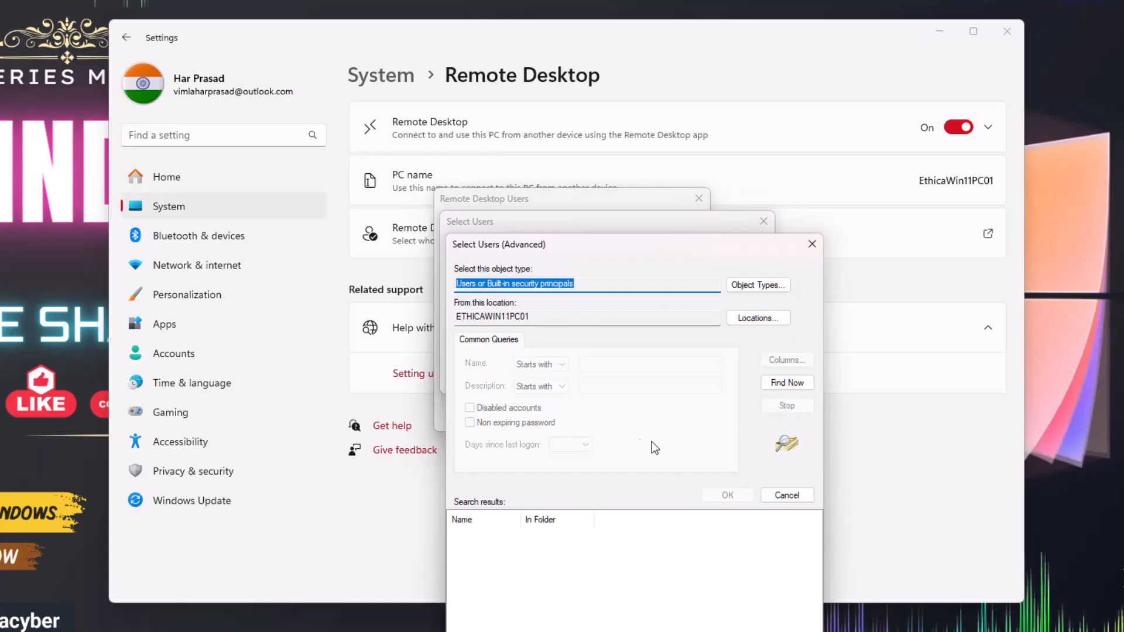
left_click(776, 385)
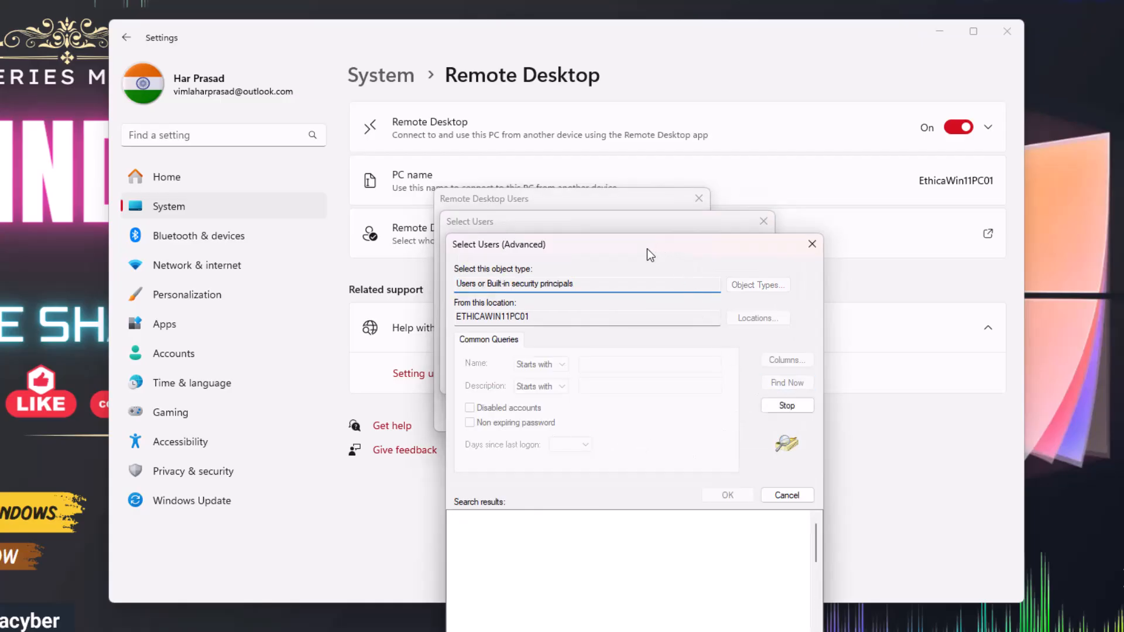
left_click_drag(648, 239, 641, 151)
scroll(514, 519, "down", 1)
left_click(478, 548)
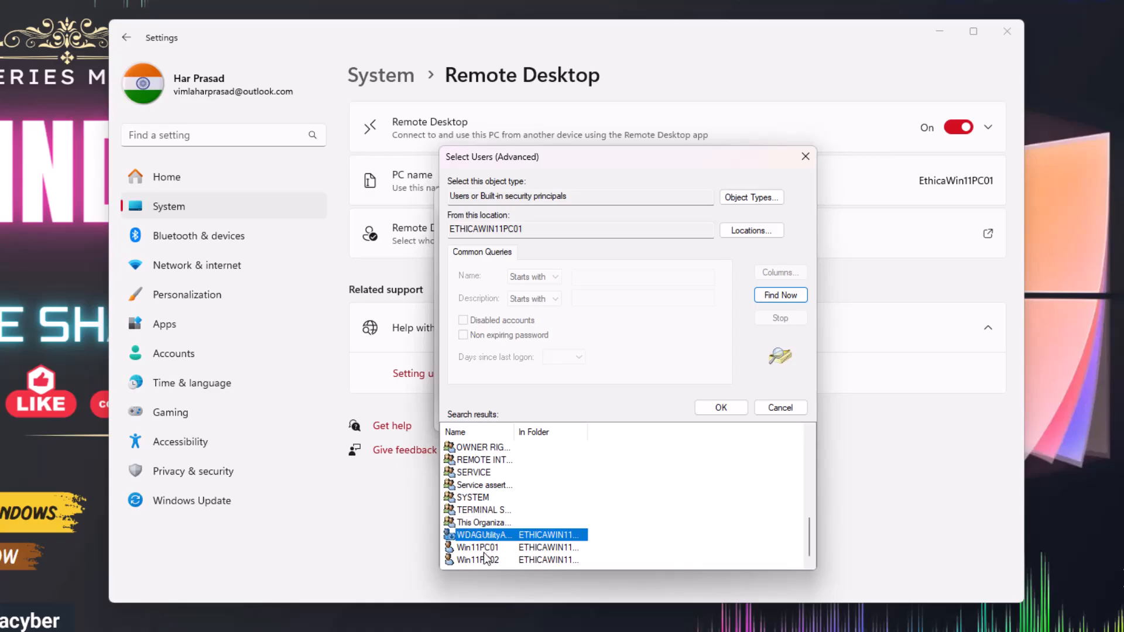
left_click(721, 407)
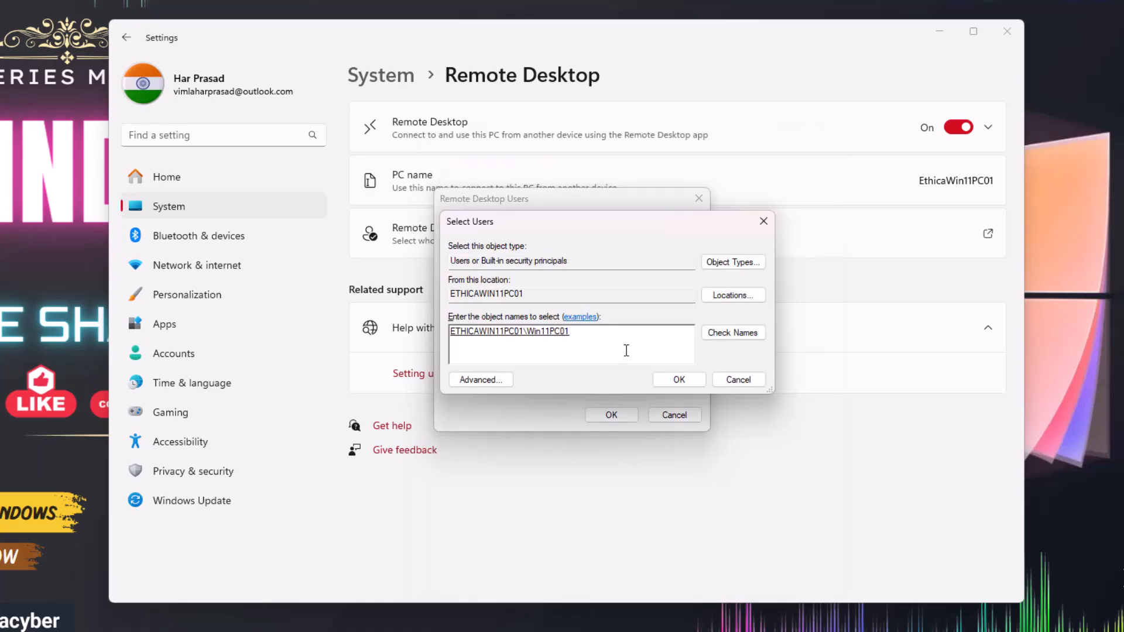
left_click(678, 380)
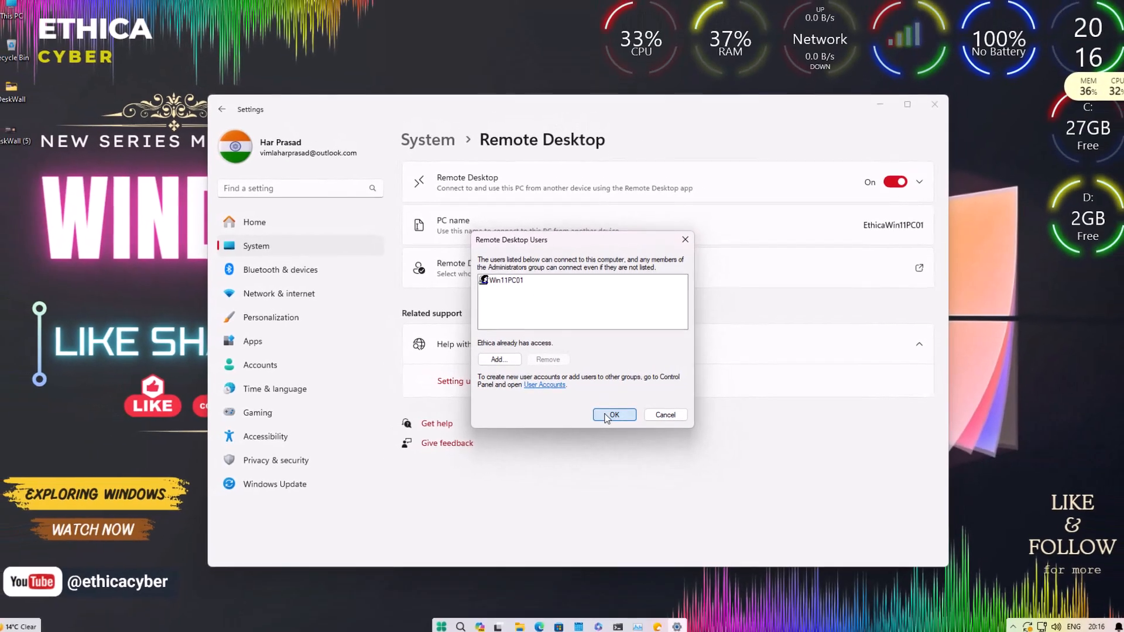
left_click(612, 415)
left_click(876, 111)
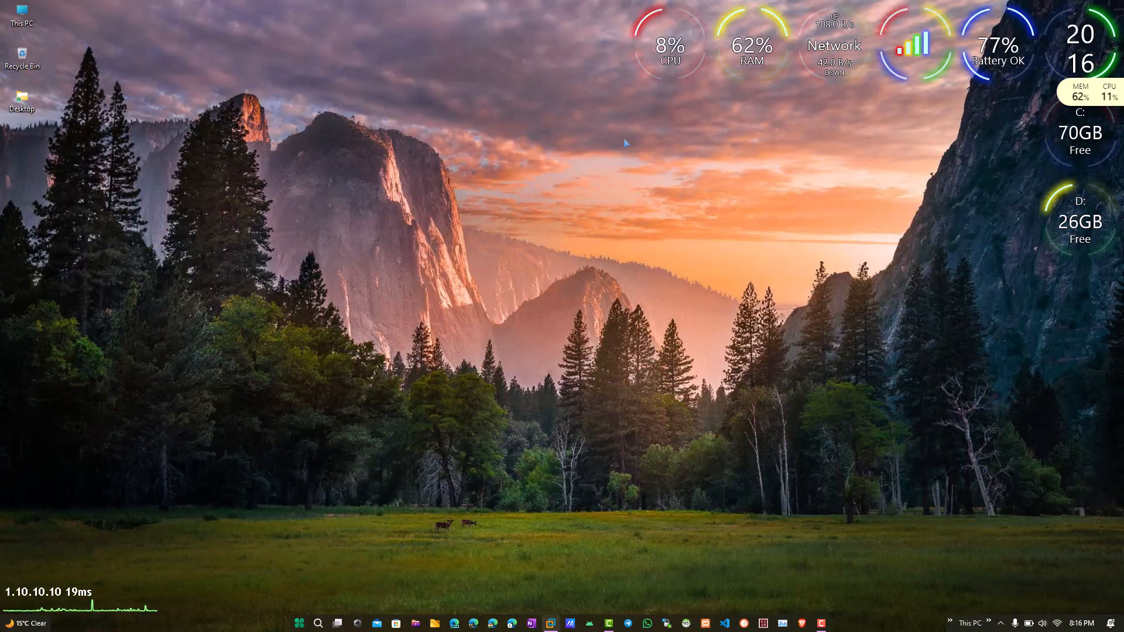
right_click(602, 138)
key("Escape")
right_click(633, 174)
left_click(666, 212)
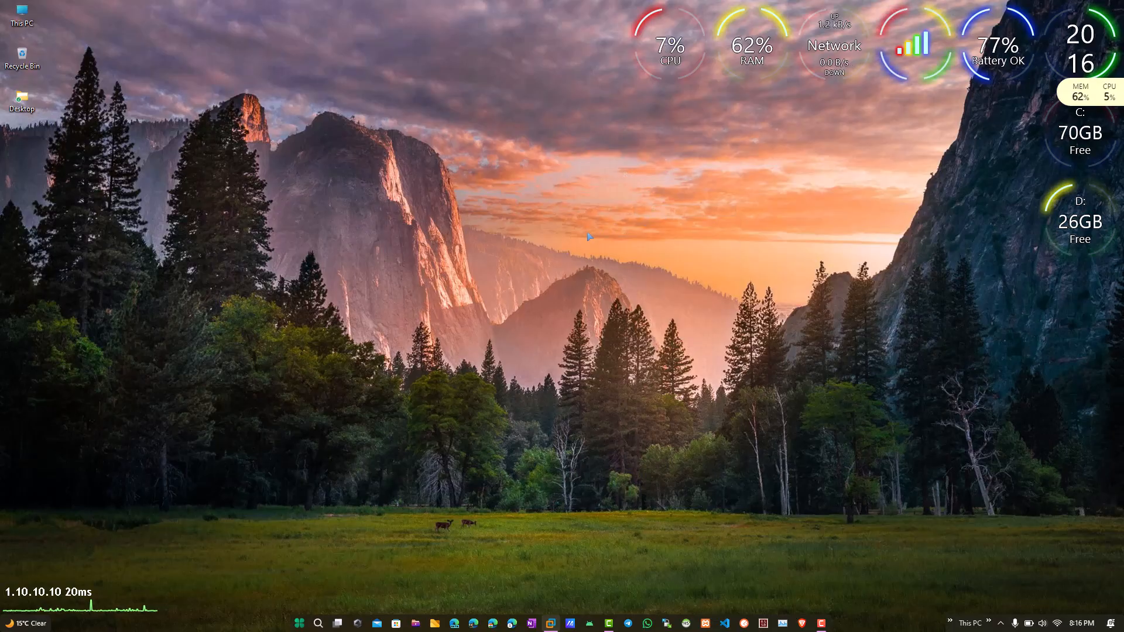
Start a Remote Desktop connection to 192.168.186.143 with ethica as the user name
key("super+r")
type("mstsc")
key("Return")
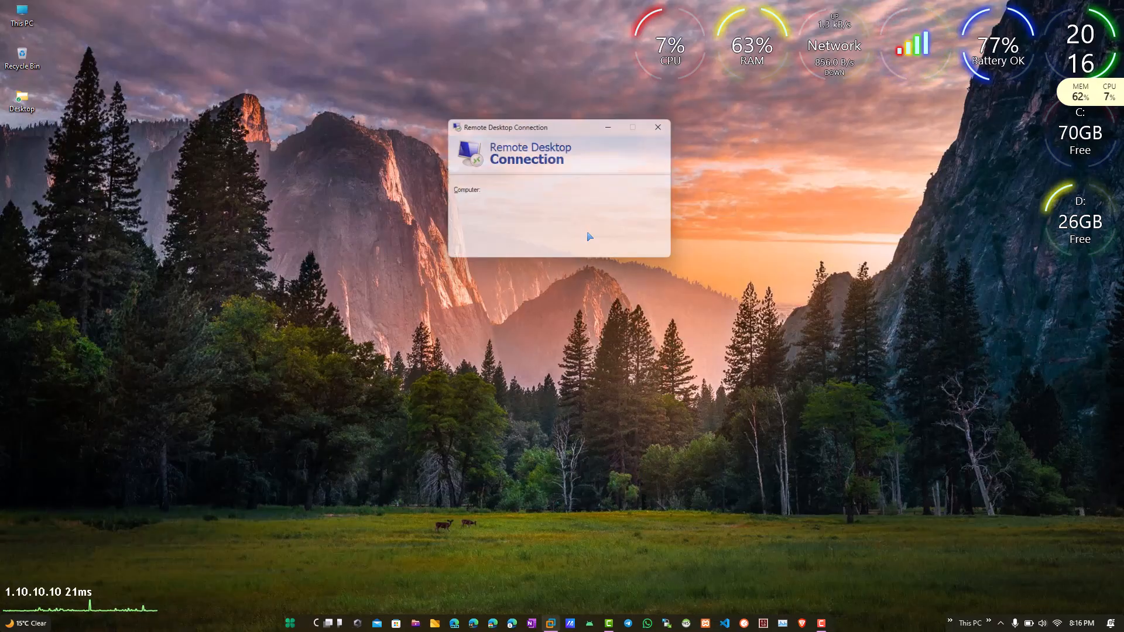
left_click(538, 191)
left_click(484, 252)
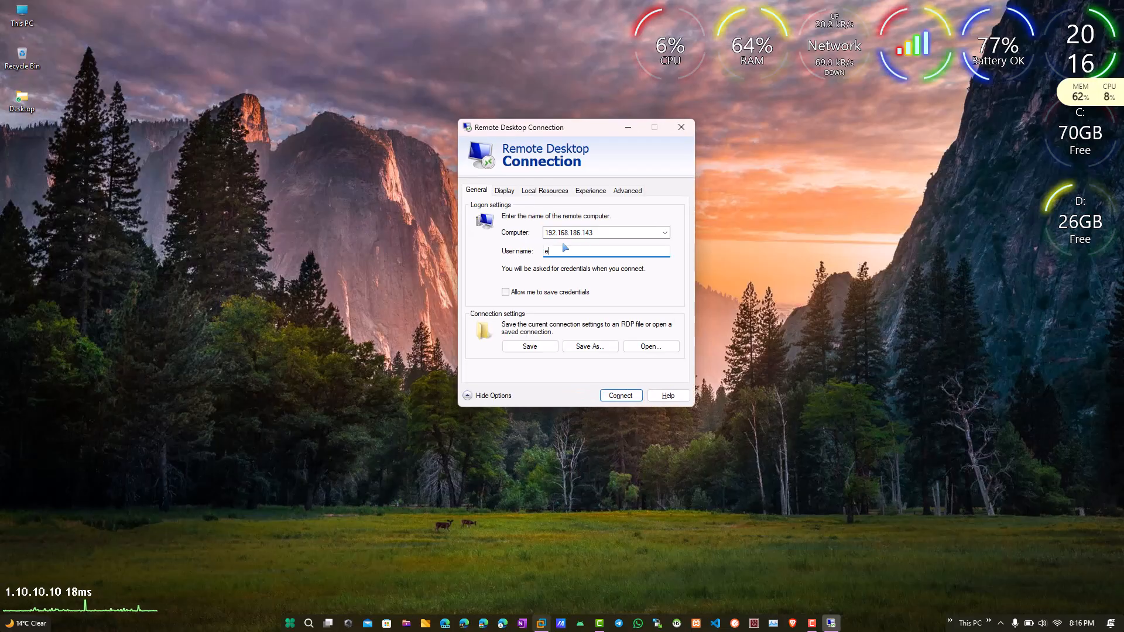
left_click(609, 392)
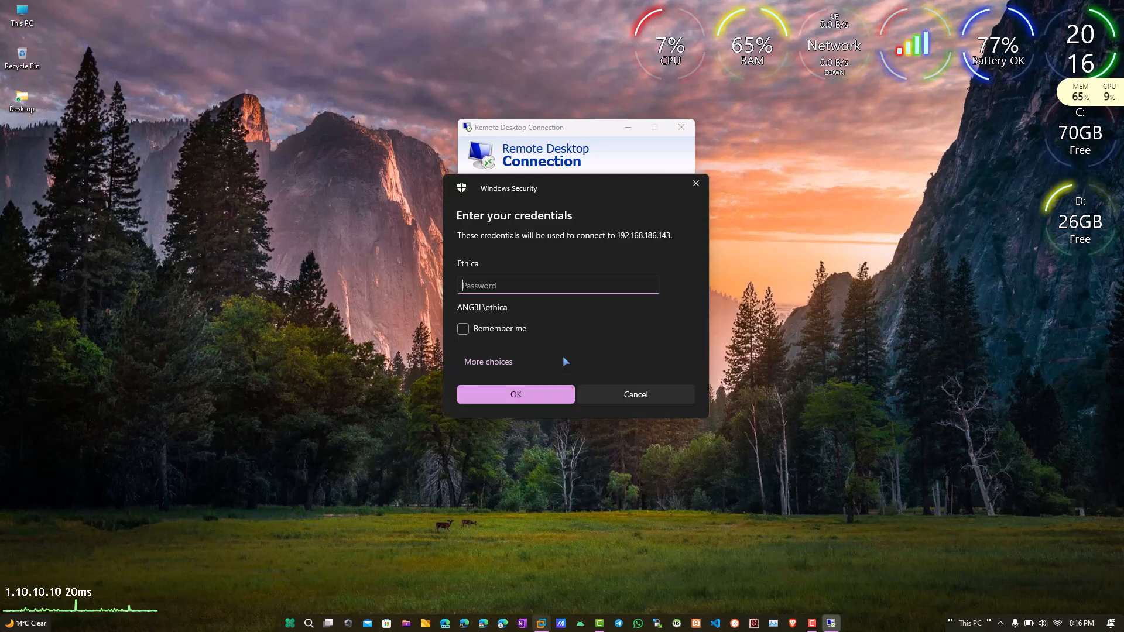
Sign in with the Ethica account password, enlarge the remote session to full screen and leave it
type("•••••••")
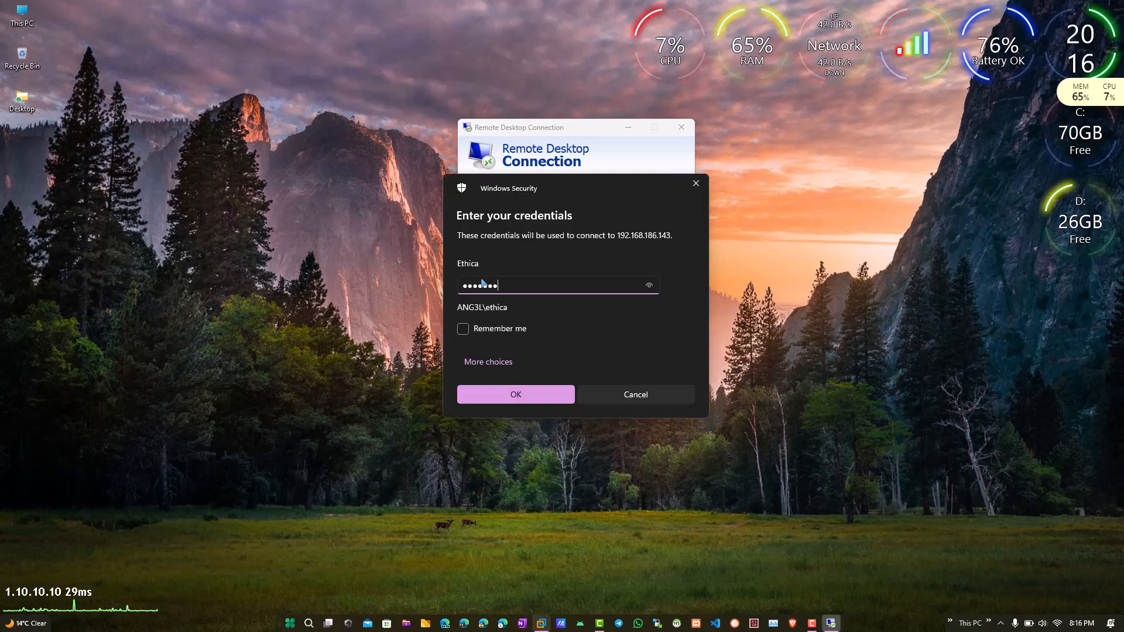
key("Return")
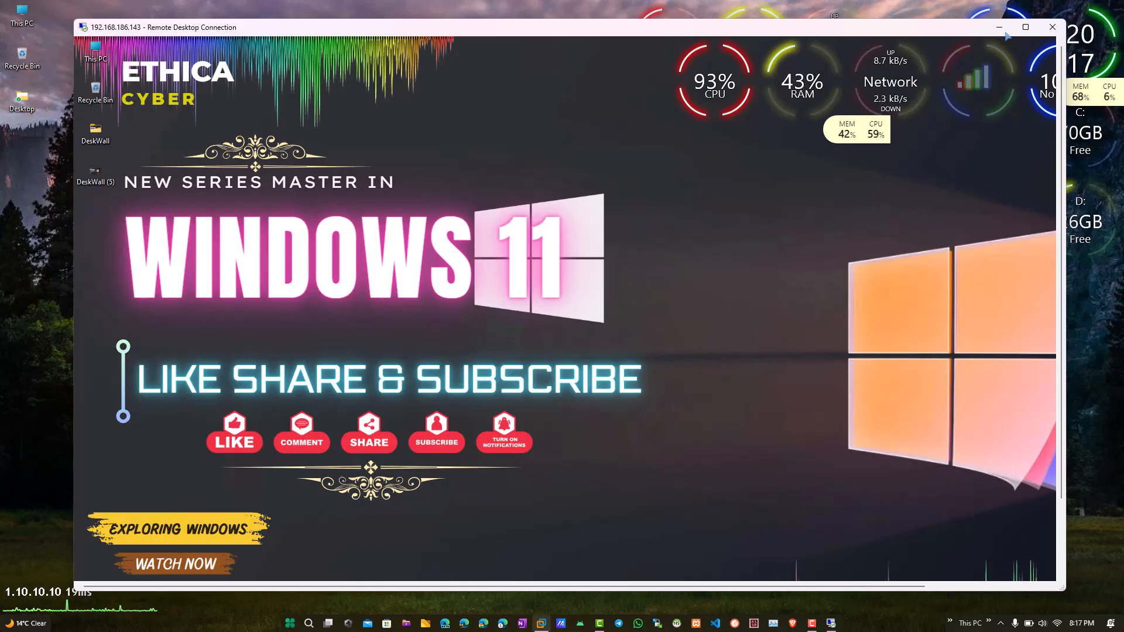
left_click(1026, 27)
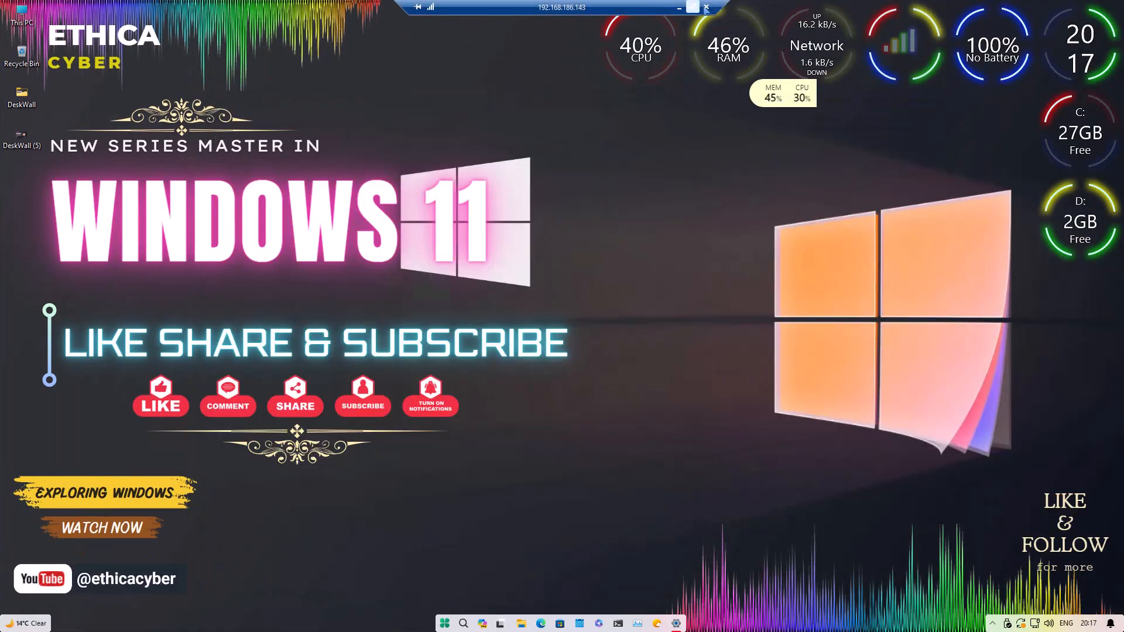
left_click(685, 7)
Start a Remote Desktop connection to 192.168.186.143 with Win11PC01 as the user name
key("super+r")
type("mstsc")
key("Return")
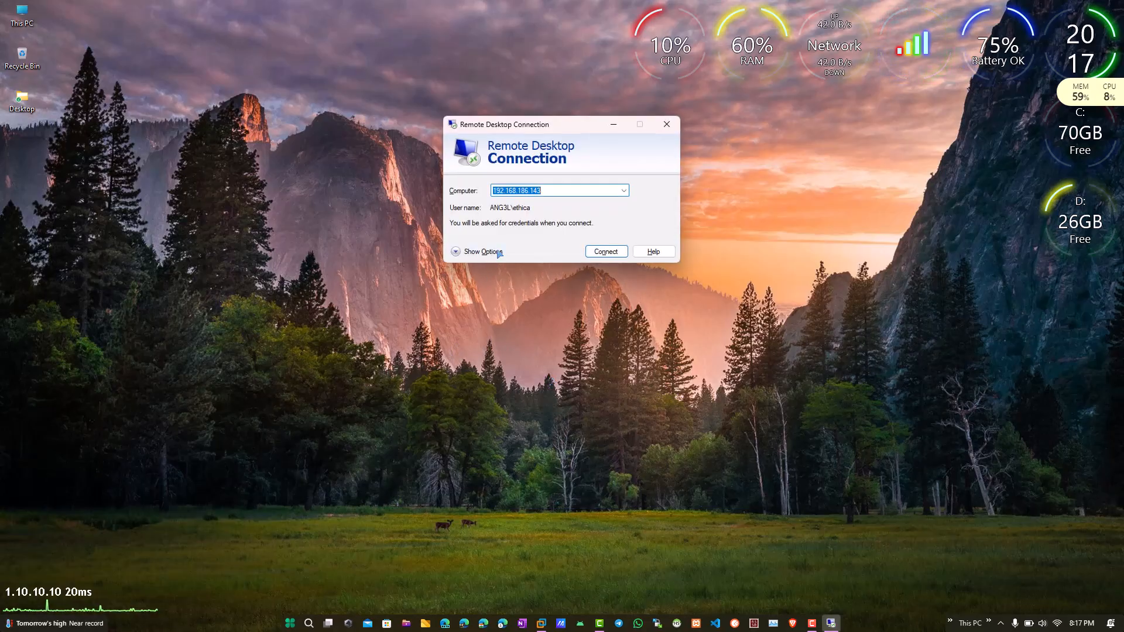
left_click(455, 251)
key("Tab")
type("Win11PC01")
key("Return")
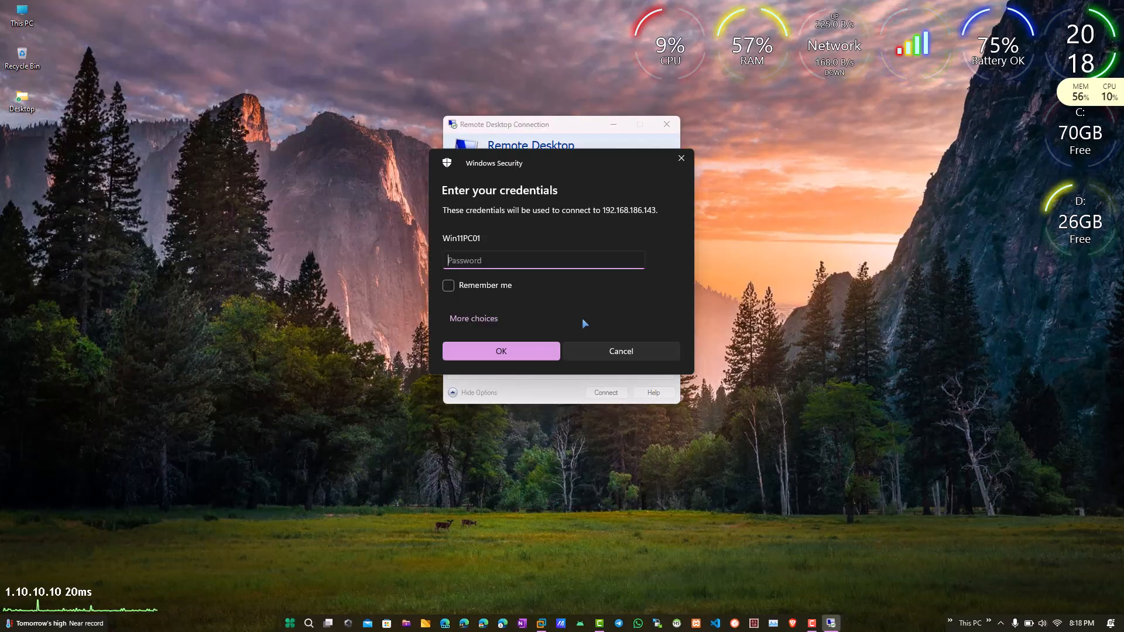
Sign in with the Win11PC01 account password and accept the default device privacy settings
type("******")
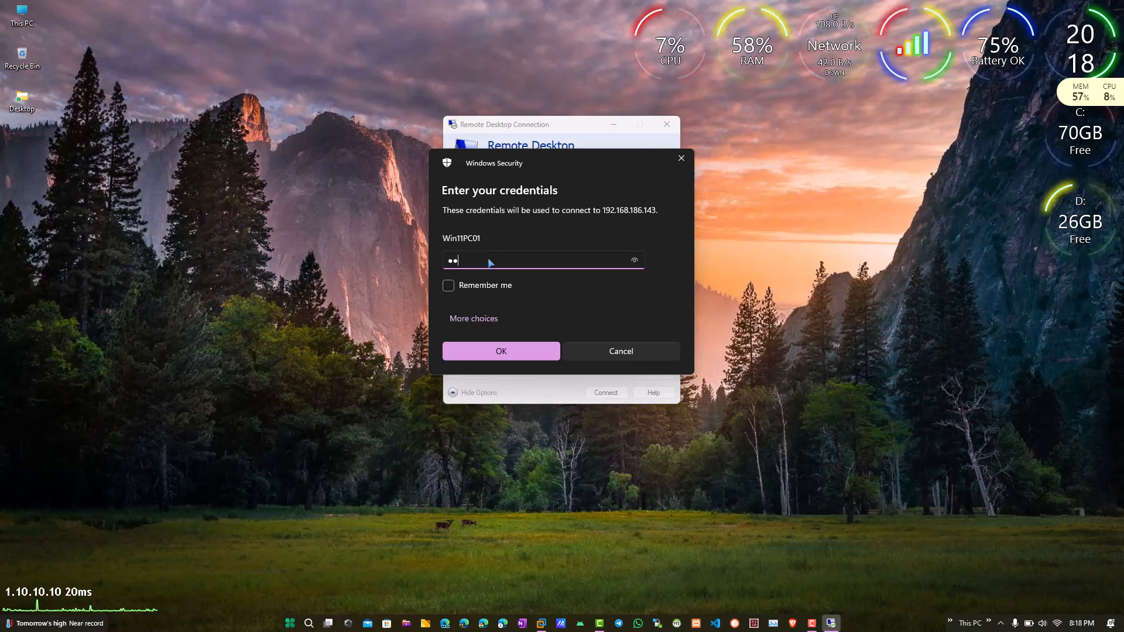
left_click(509, 358)
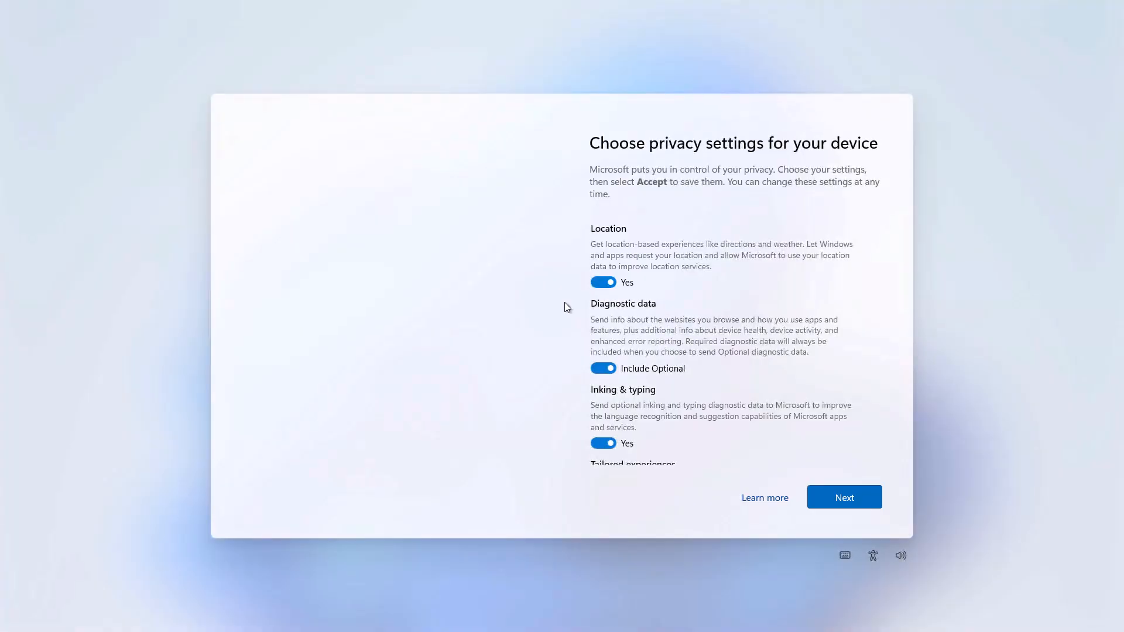
scroll(789, 268, "down", 5)
left_click(847, 499)
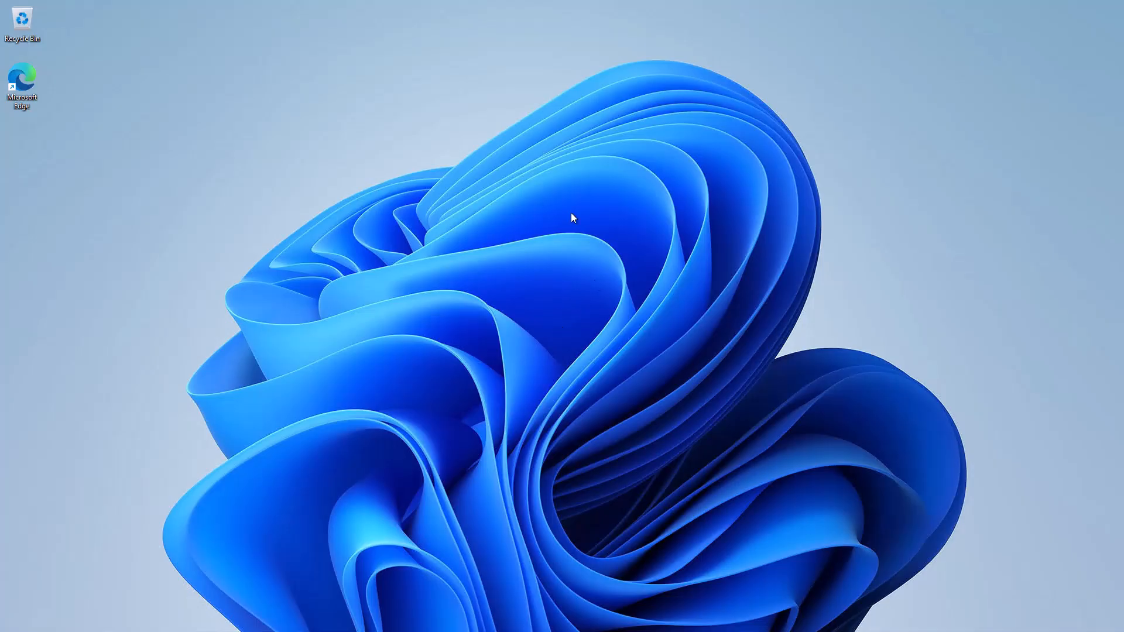
Refresh the remote desktop and sign out of the Win11PC01 session
right_click(571, 212)
left_click(570, 213)
left_click(434, 618)
left_click(451, 576)
left_click(545, 451)
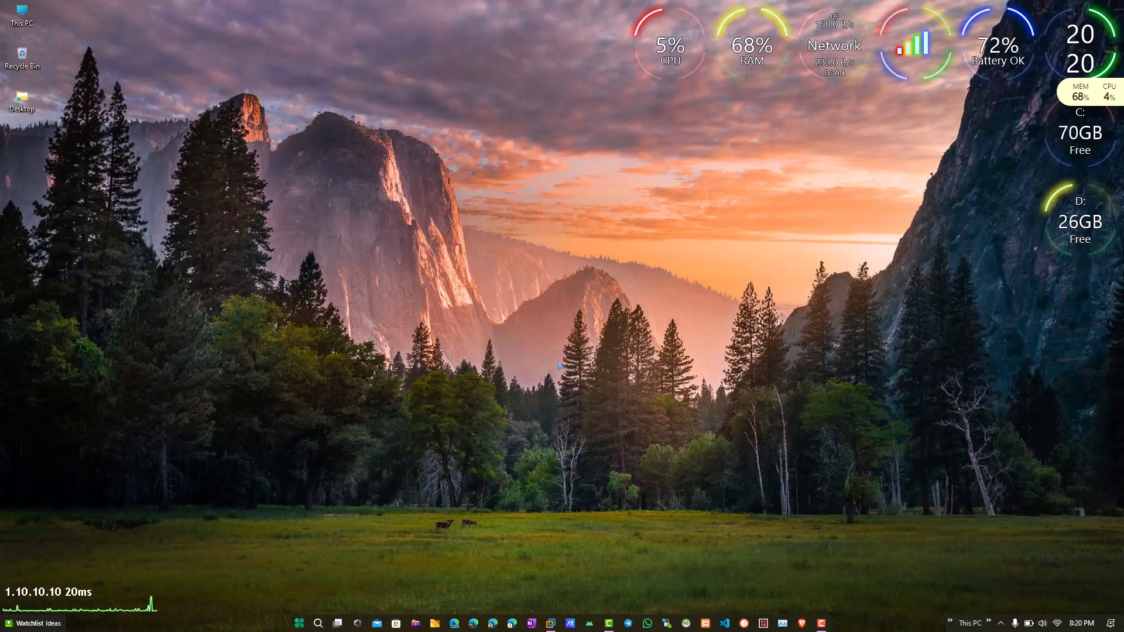
Start a Remote Desktop connection to 192.168.186.143 with the user name changed to Win11PC02
key("super+r")
type("mstsc")
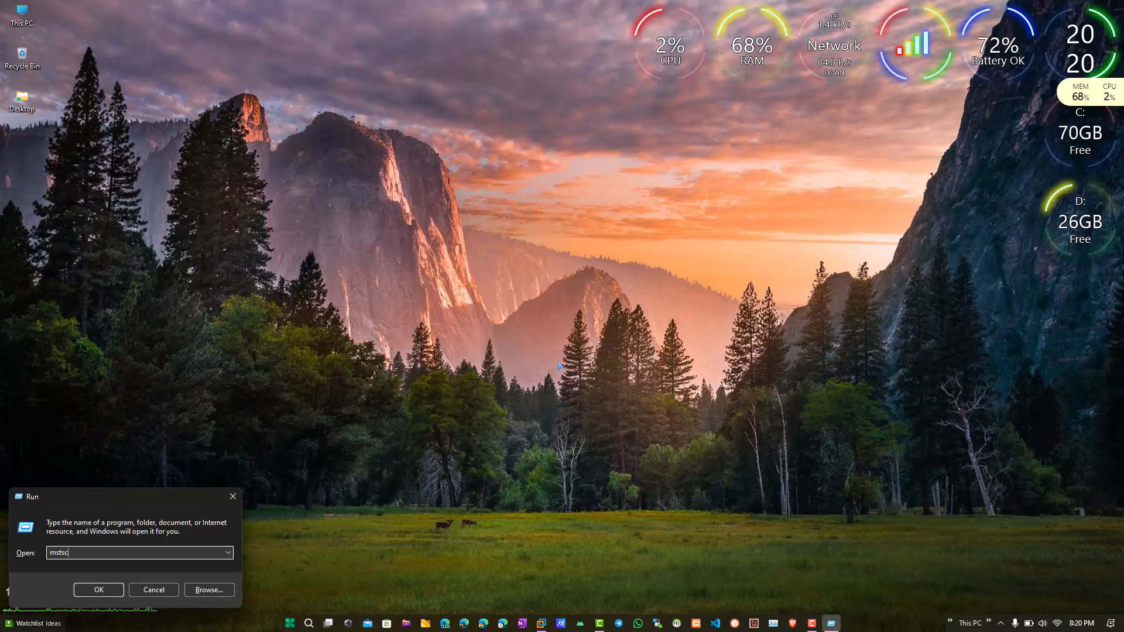
key("Return")
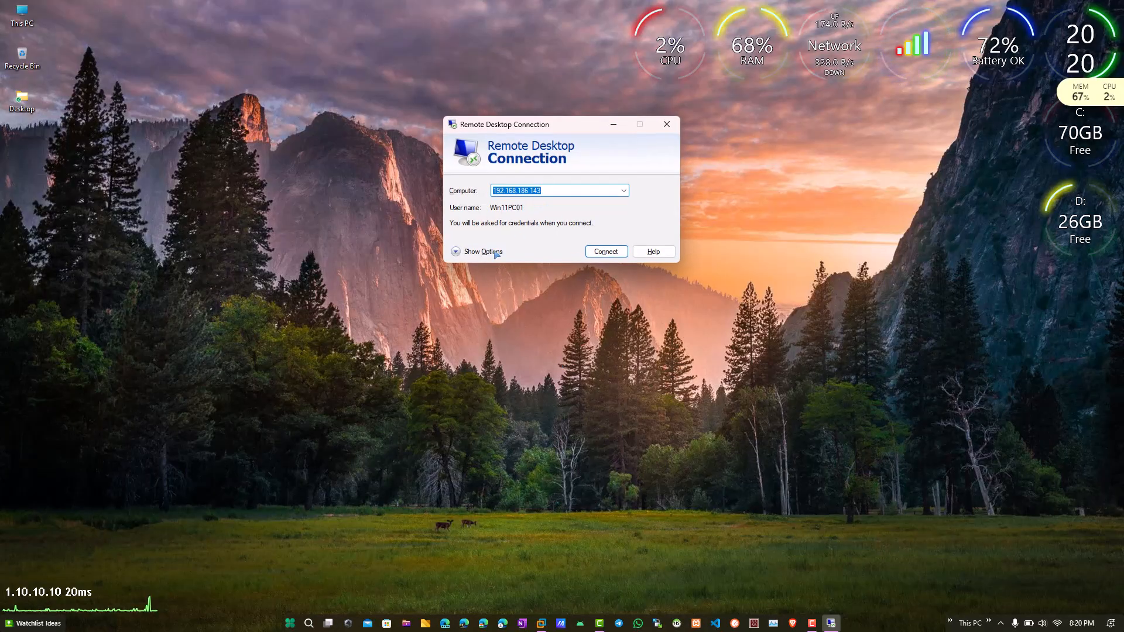
left_click(483, 392)
left_click(582, 252)
key("shift+Left")
type("2")
left_click(596, 396)
Try to sign in remotely with the Win11PC02 account password and dismiss the resulting message
type("•••••••")
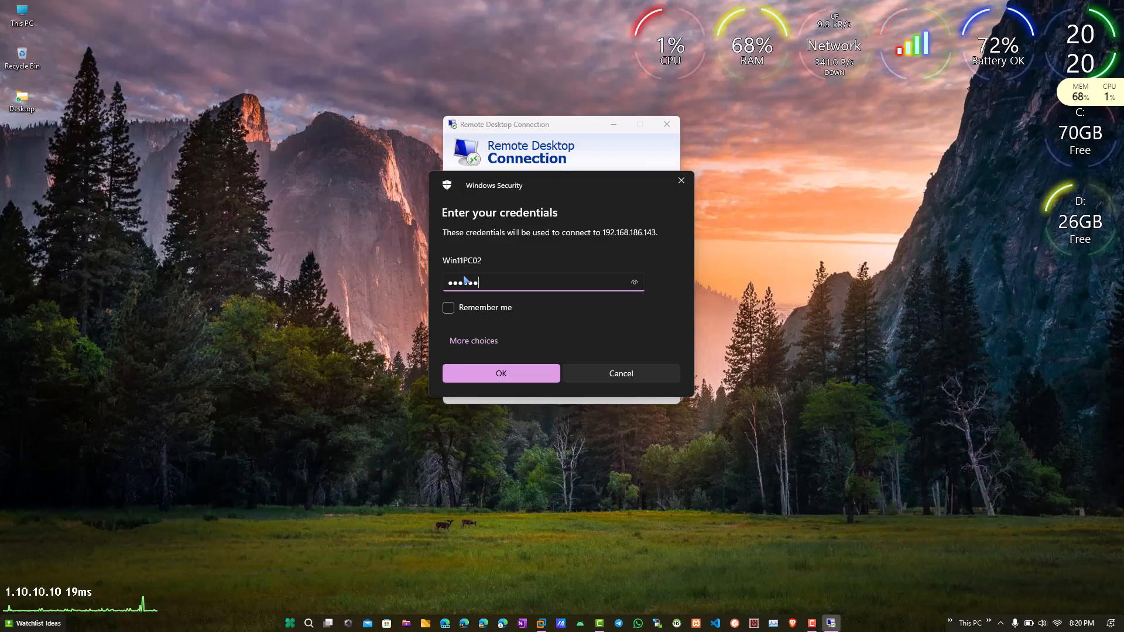
key("Return")
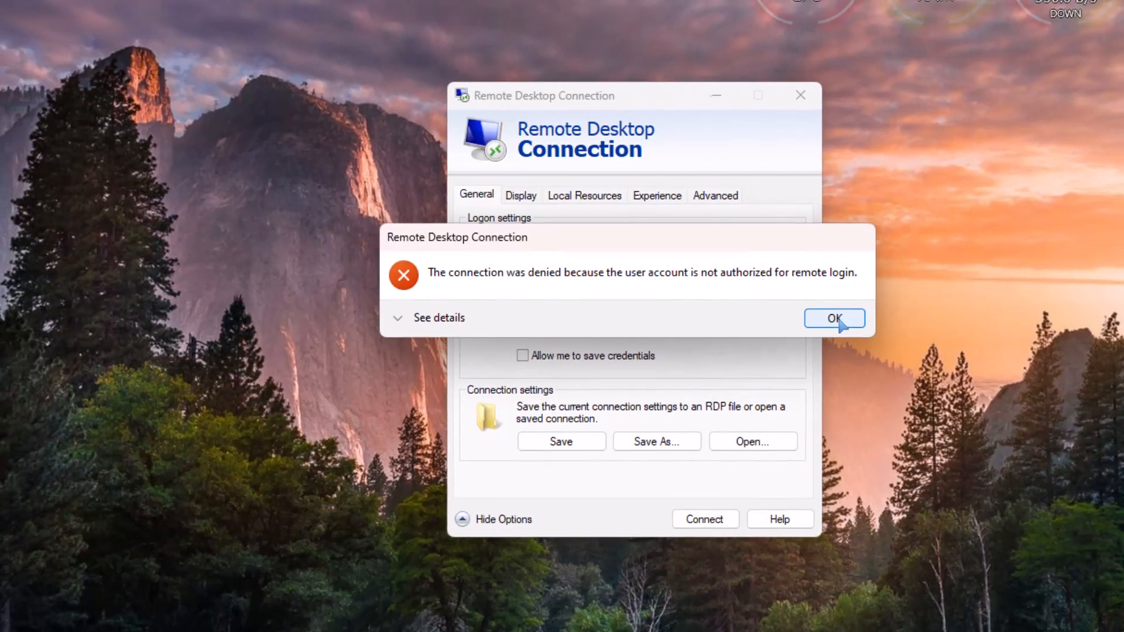
left_click(840, 320)
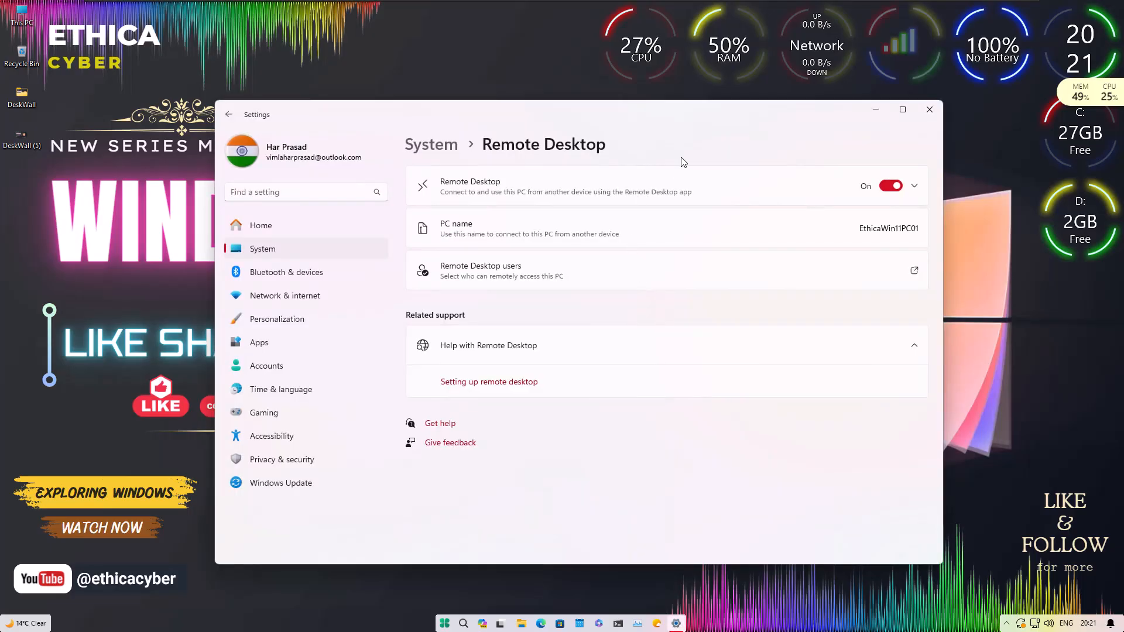
Find Win11PC02 through the advanced user search on the remote PC and grant it Remote Desktop access
left_click(913, 273)
left_click(498, 362)
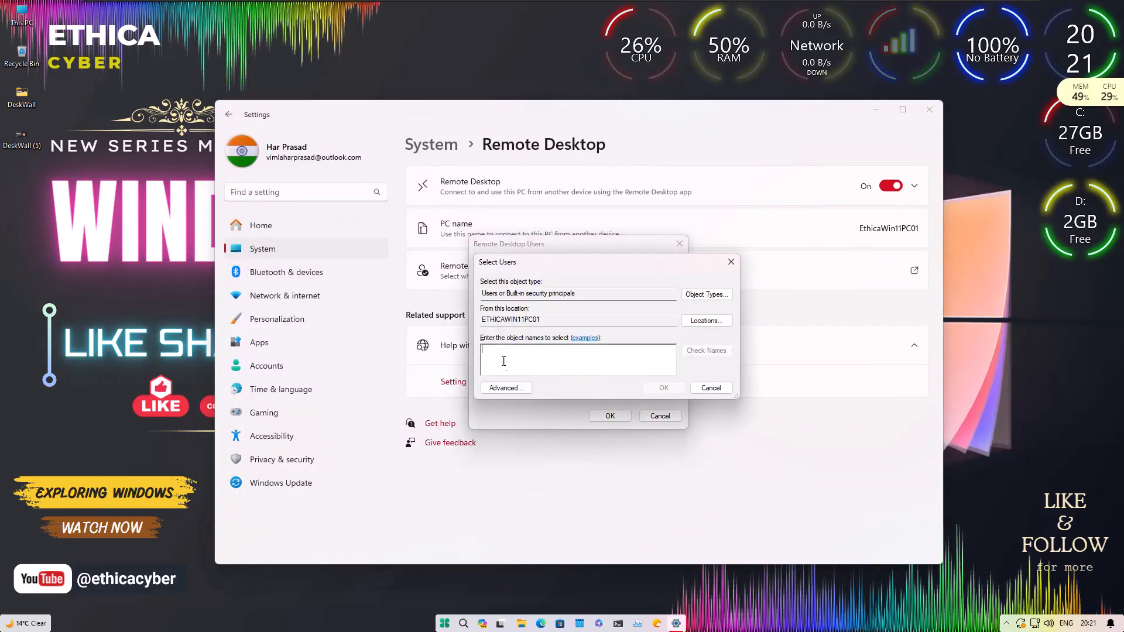
left_click(504, 391)
left_click(739, 391)
left_click_drag(622, 283, 601, 176)
scroll(533, 459, "down", 5)
left_click(486, 494)
left_click(682, 374)
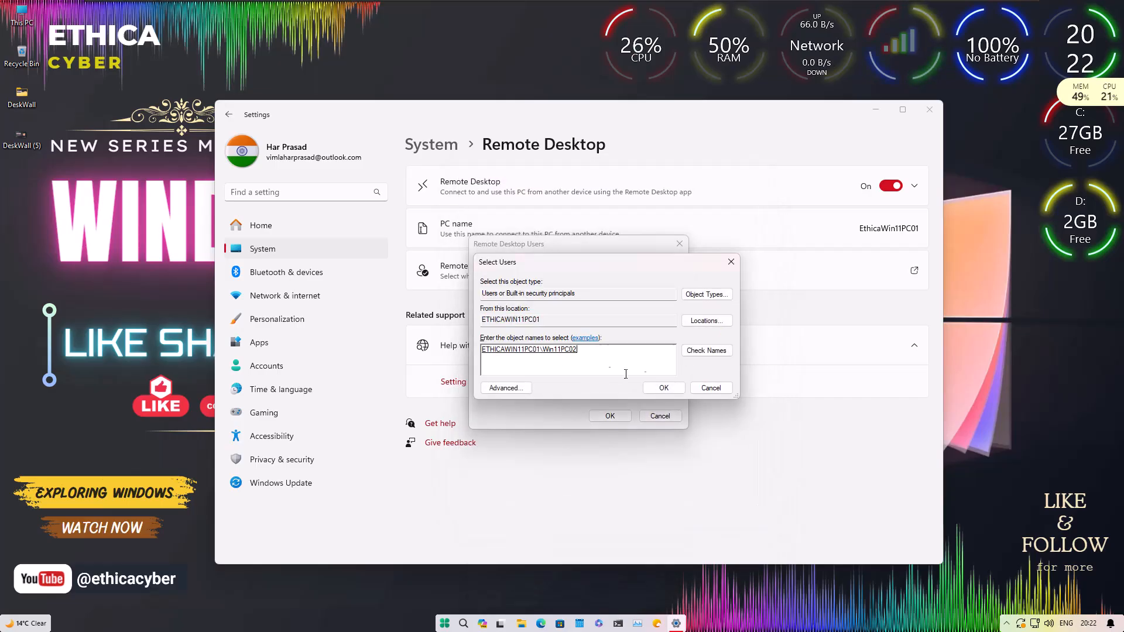
left_click(665, 386)
left_click(504, 285)
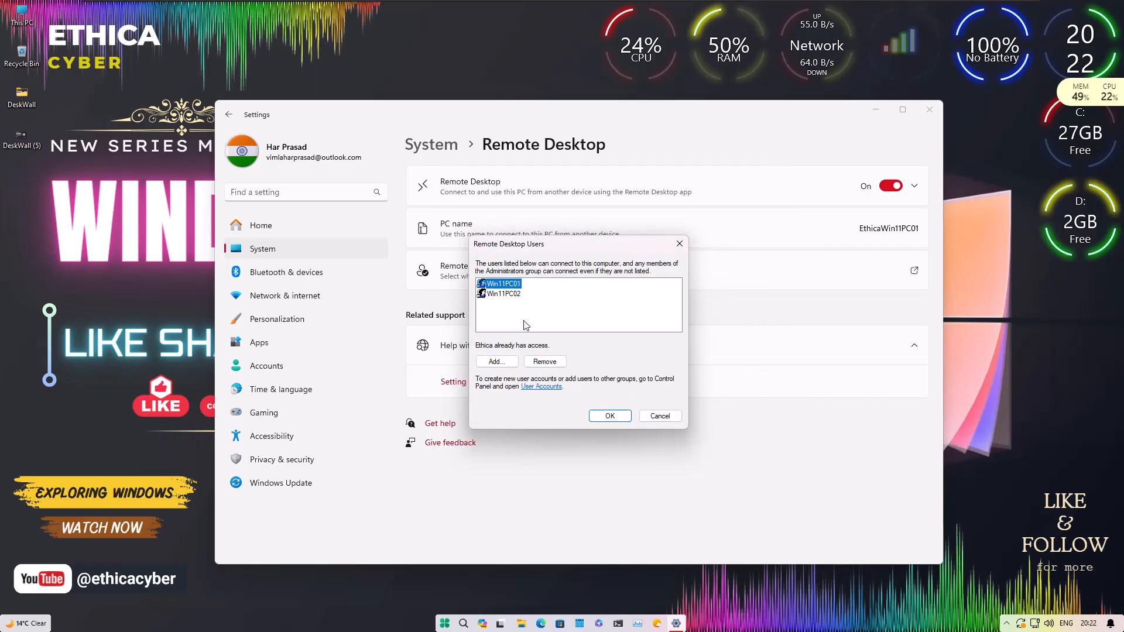
left_click(609, 416)
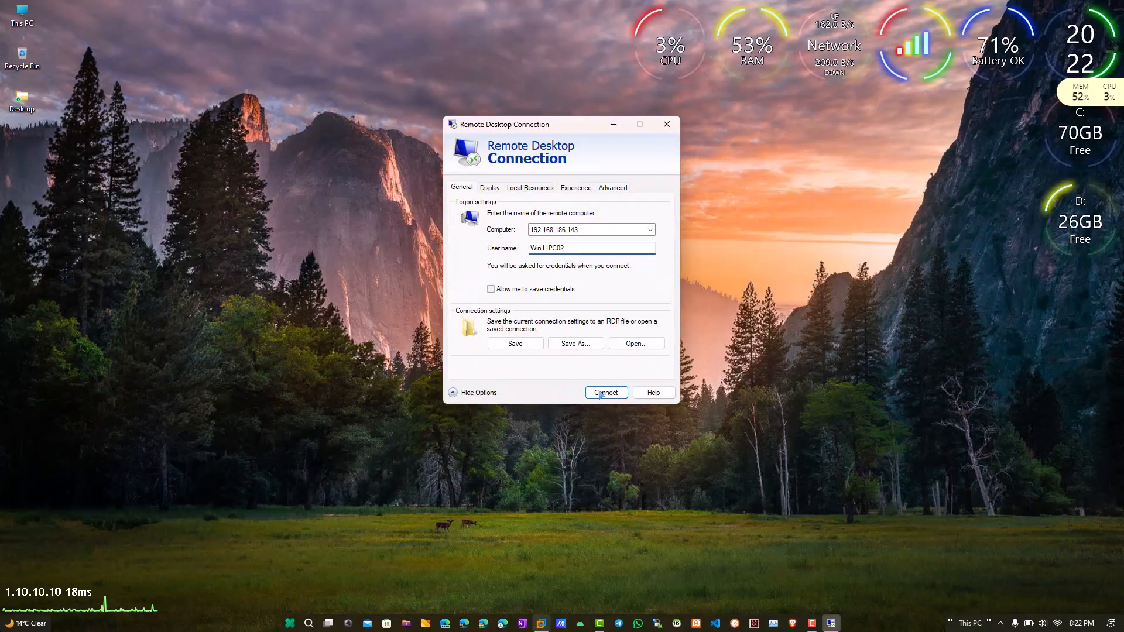
Connect as Win11PC02 with its account password, taking over from the signed-in user, and accept the default privacy settings
left_click(601, 396)
type("******")
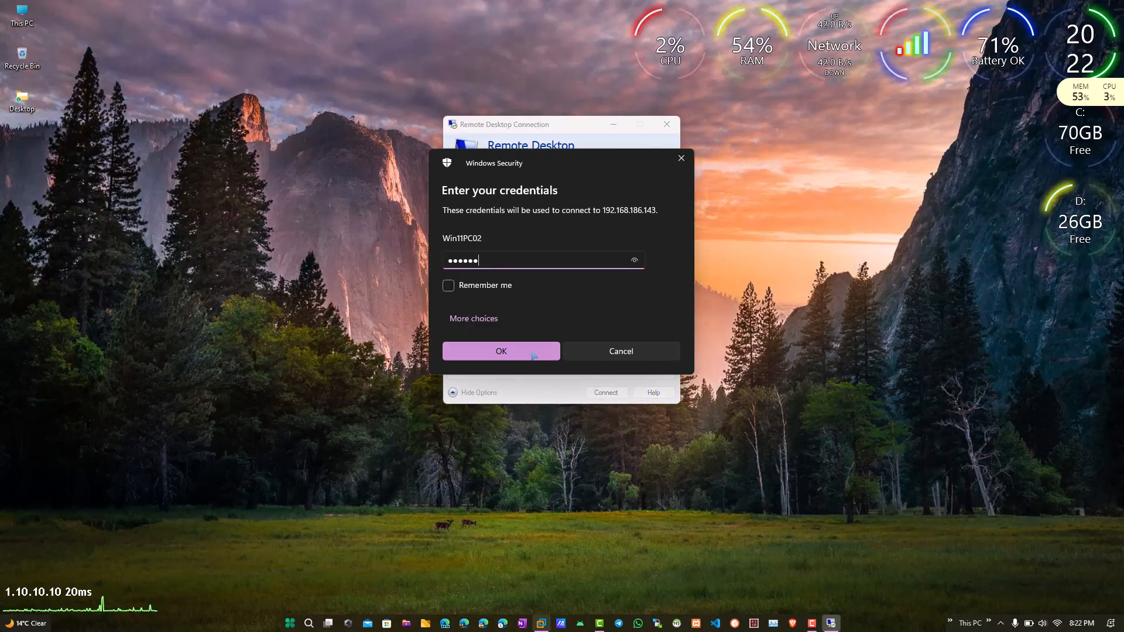
left_click(536, 352)
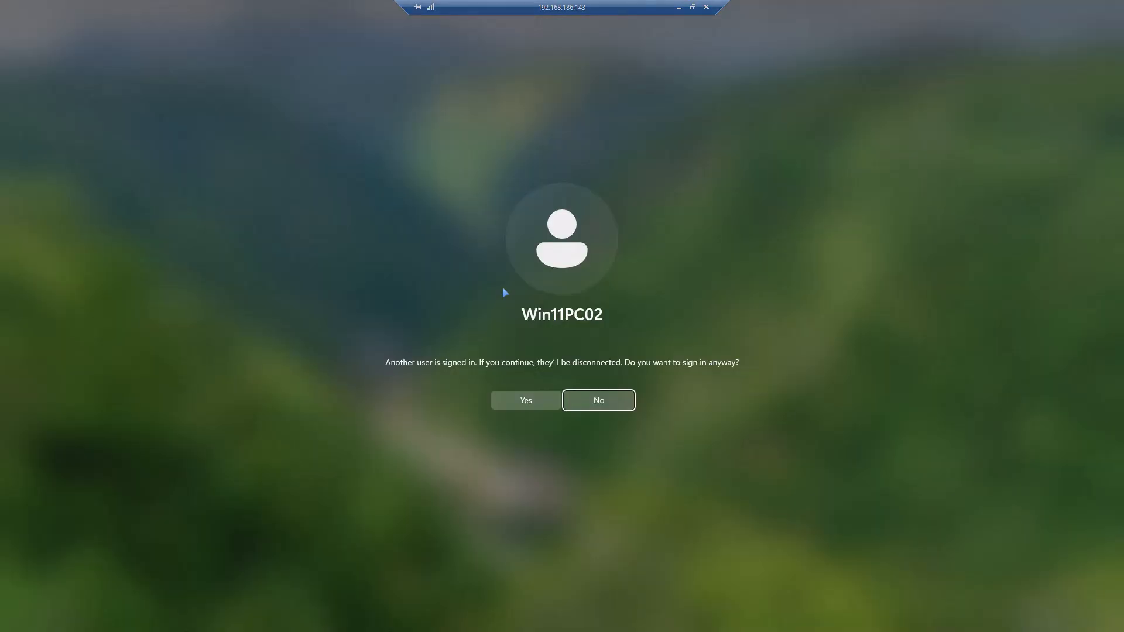
left_click(527, 399)
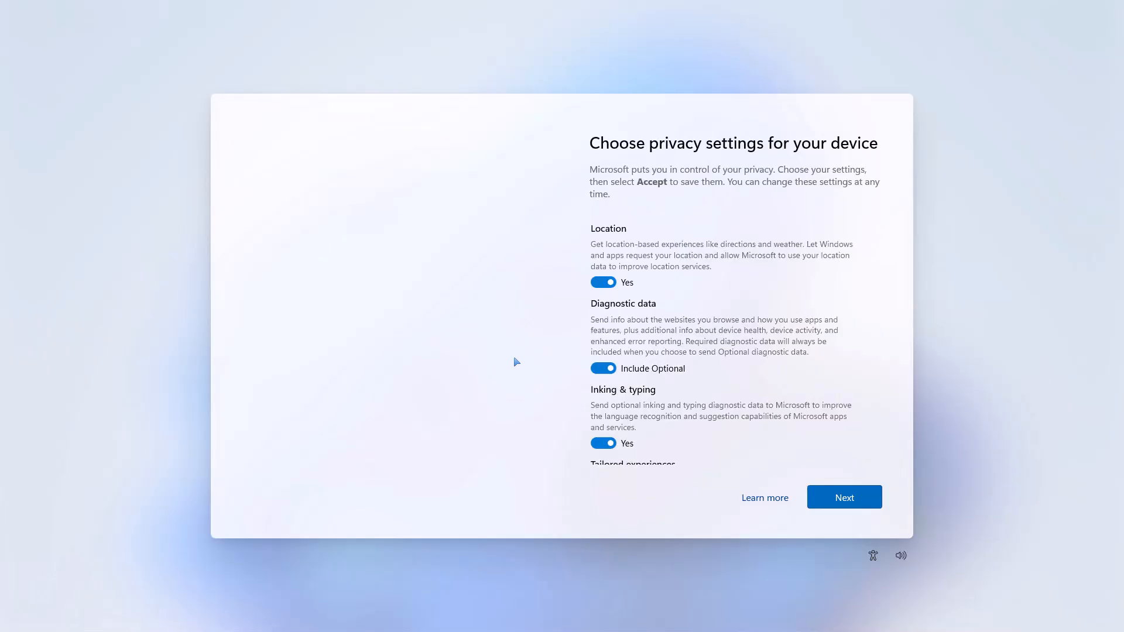
left_click(838, 504)
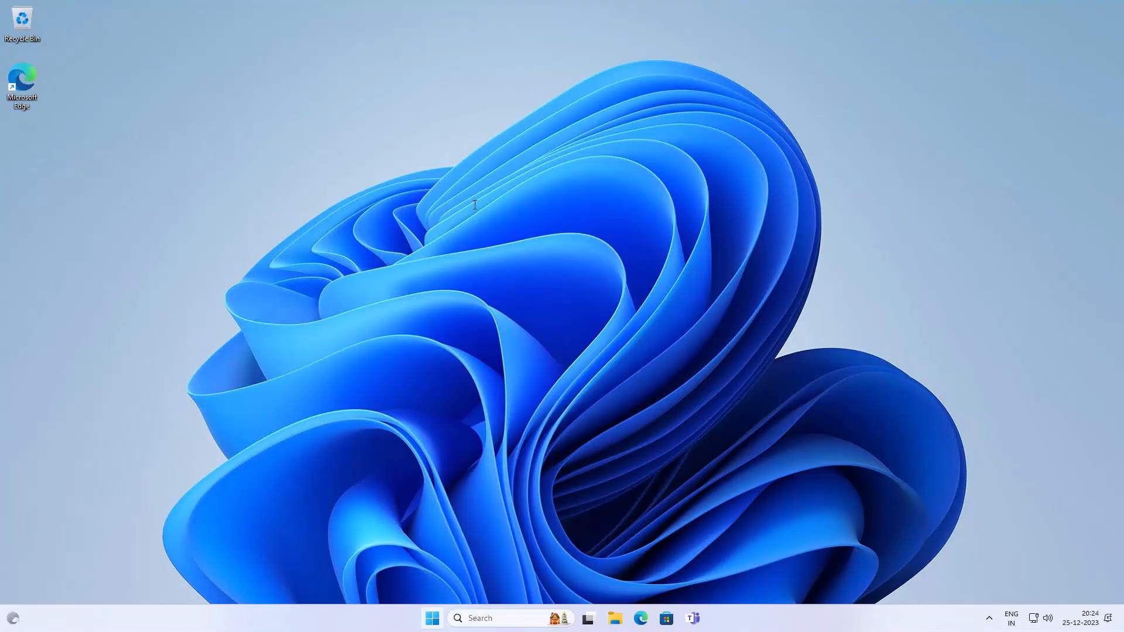
Check which account is signed in by running whoami in Command Prompt, and close the console
key("super")
type("cmd")
key("Return")
type("whoami")
key("Return")
left_click(832, 182)
Leave the Win11PC02 session and sign back in to the PC with the Ethica account password
left_click(435, 617)
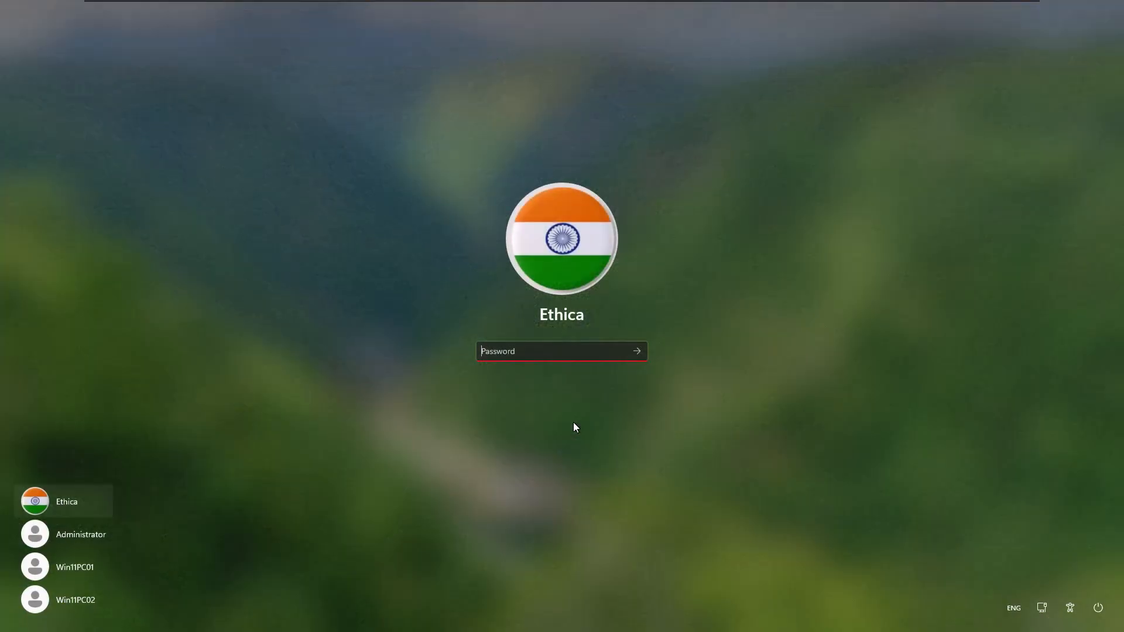
type("••••••••••")
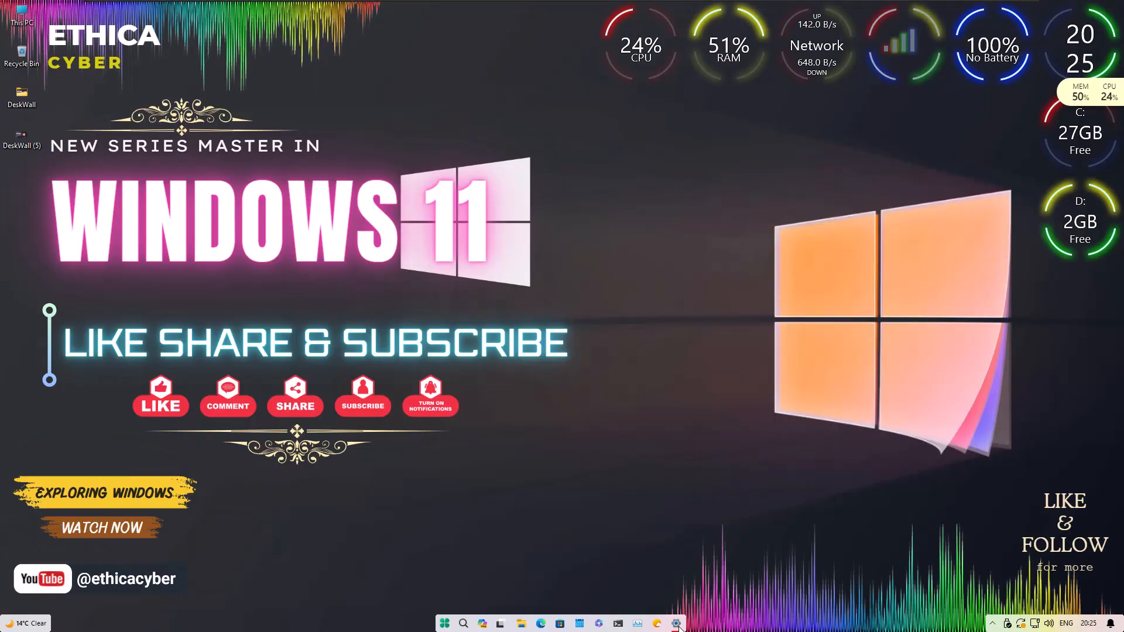
Remove both Win11PC01 and Win11PC02 from the Remote Desktop users
left_click(677, 624)
left_click(609, 274)
left_click(540, 361)
left_click(504, 285)
left_click(539, 361)
left_click(602, 418)
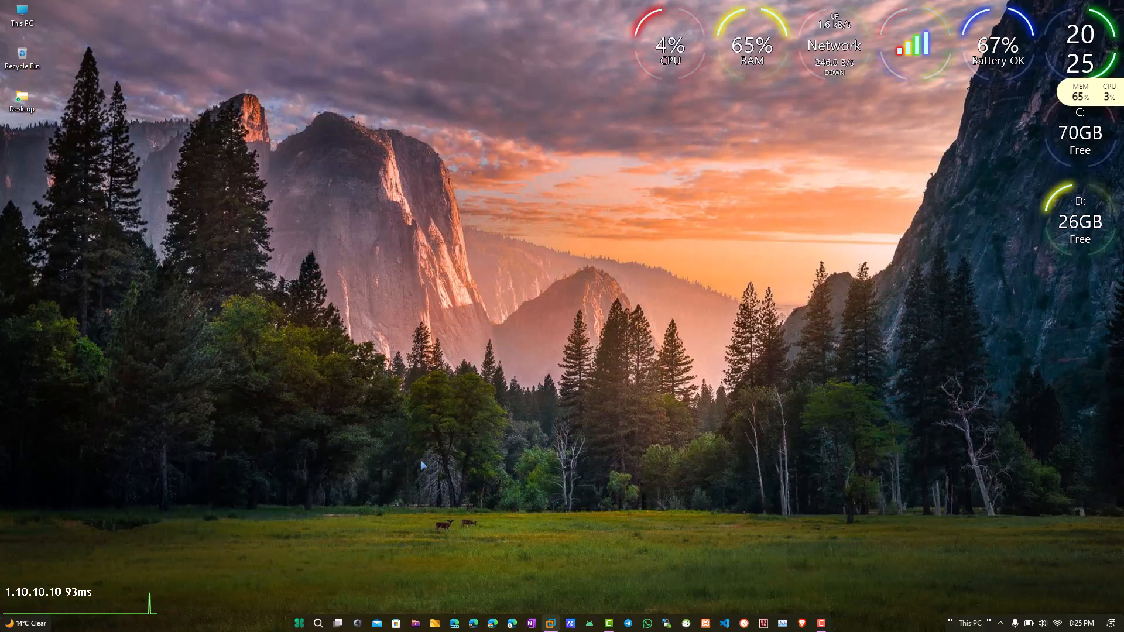
Try to connect to 192.168.186.143 as Win11PC02 again with its account password and dismiss the message
key("super+r")
type("mstsc")
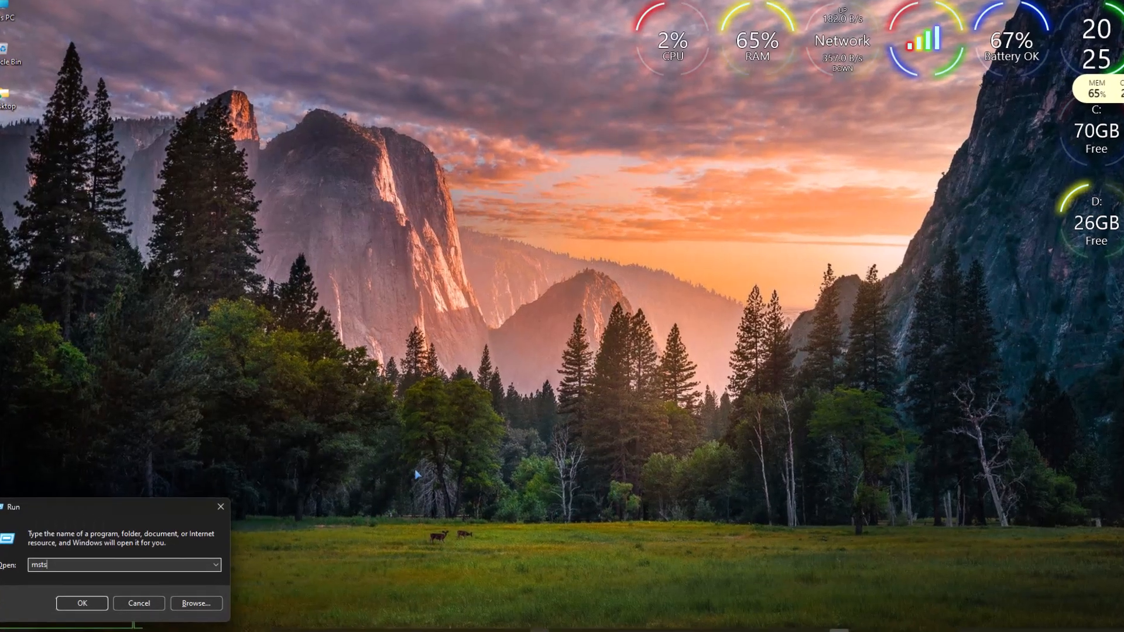
key("Return")
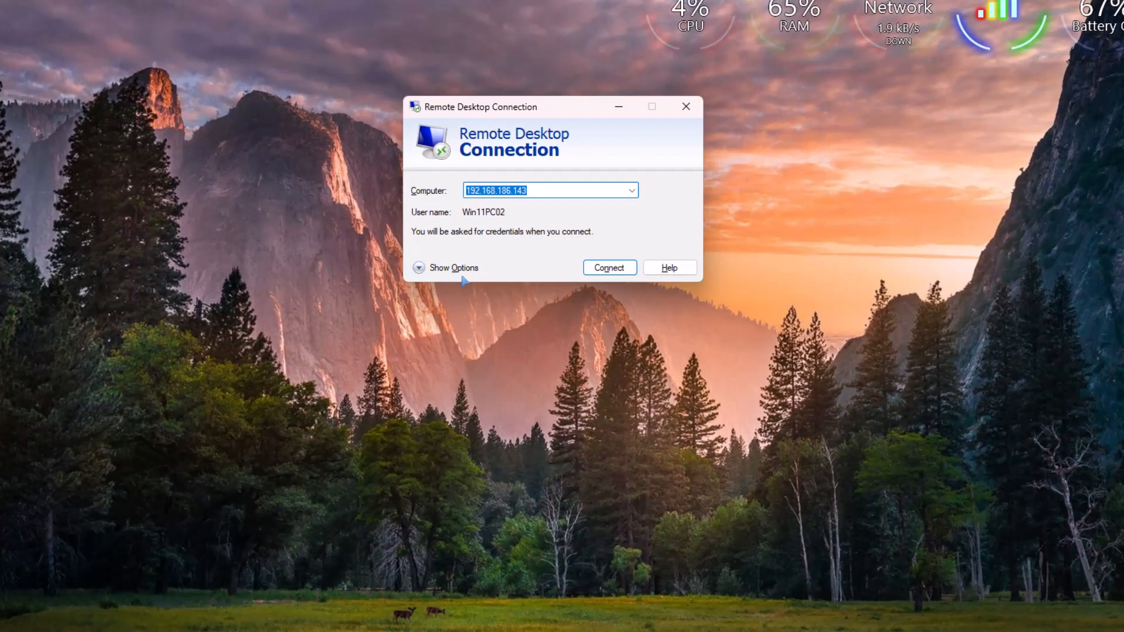
left_click(462, 276)
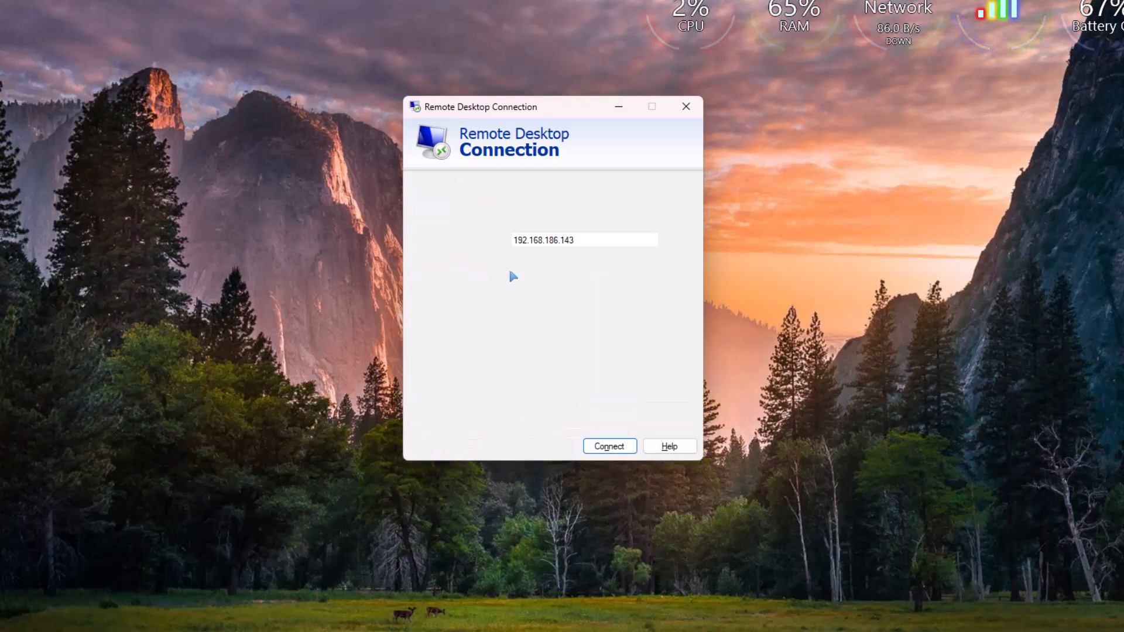
left_click(609, 450)
type("*******")
left_click(475, 394)
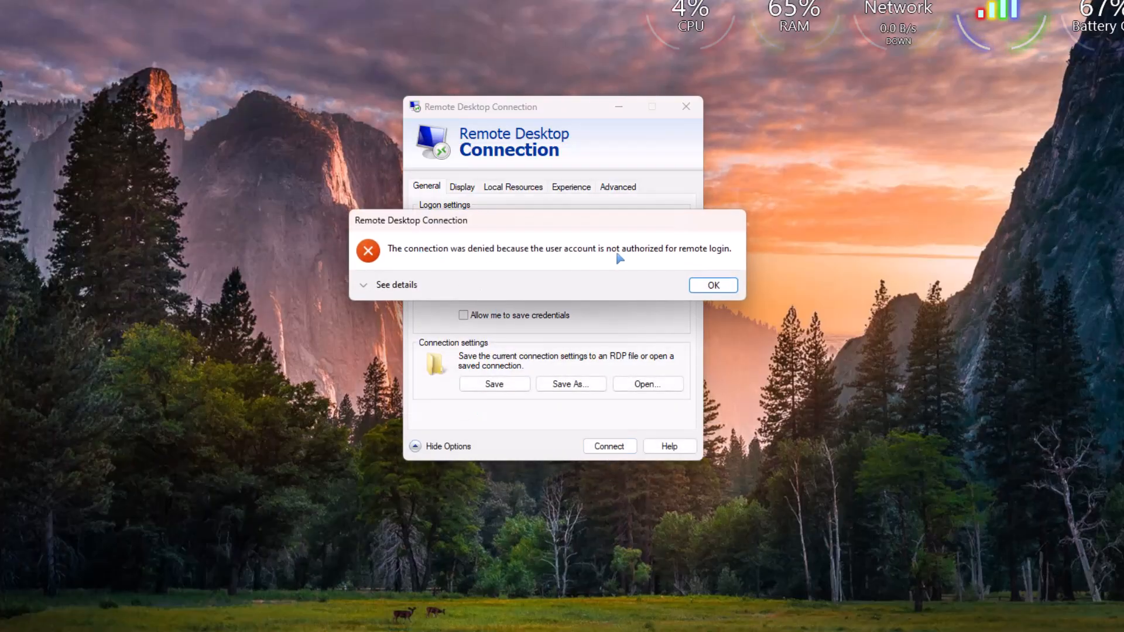
left_click(707, 284)
Change the user name to Win11PC01 and try to connect with its account password
key("BackSpace")
type("11PC01")
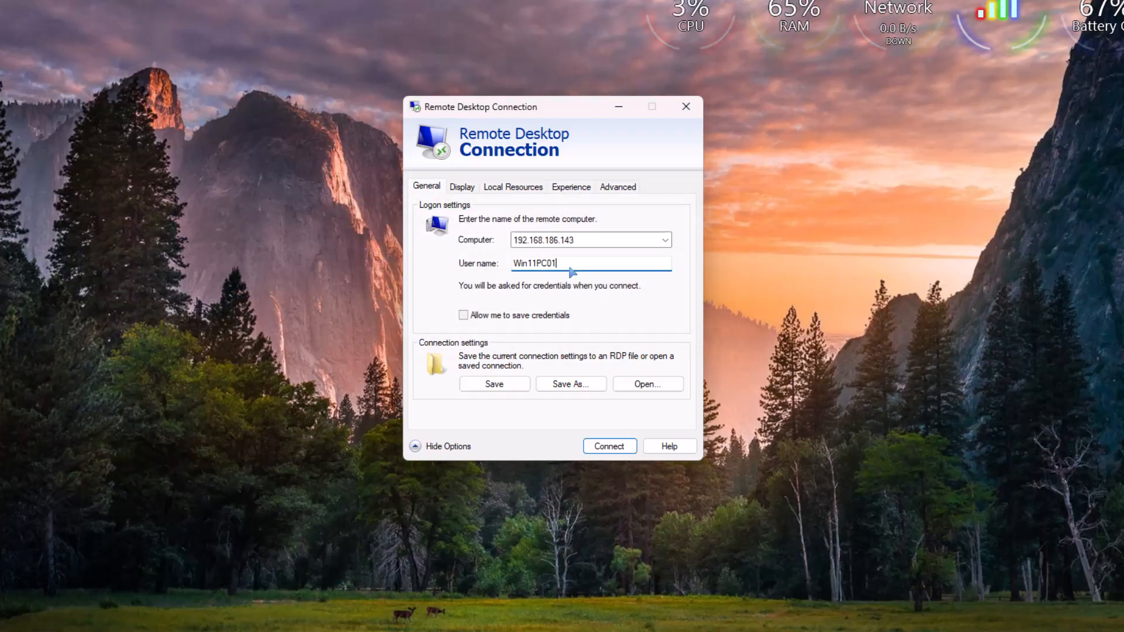
key("Return")
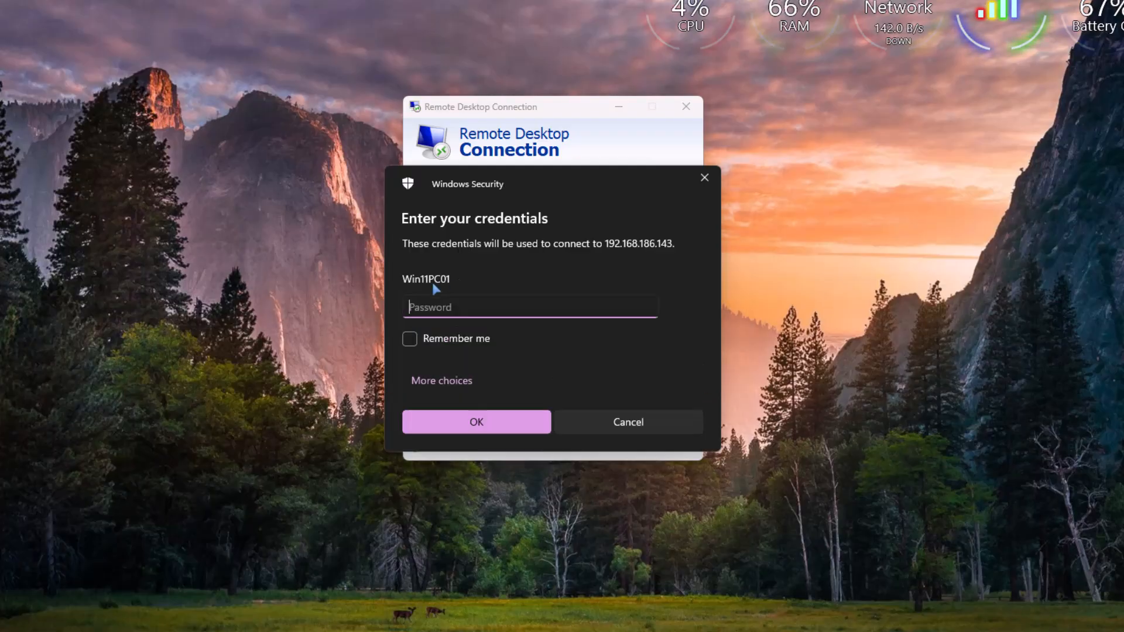
type("******")
left_click(479, 431)
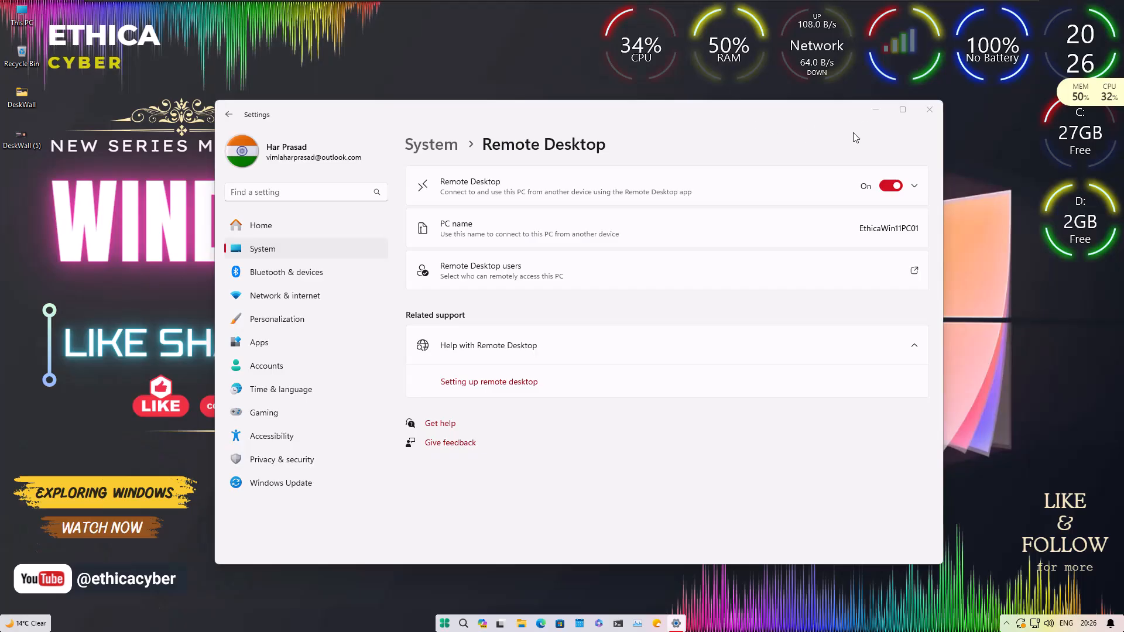
Close the Settings window on the remote PC and refresh the desktop
left_click(931, 115)
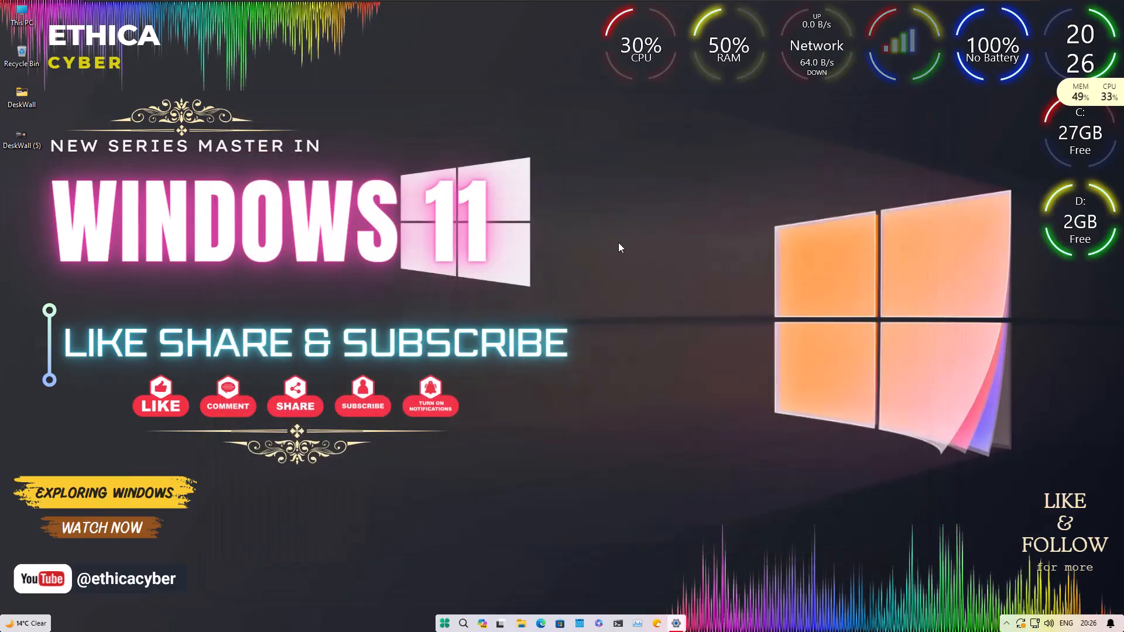
right_click(619, 242)
left_click(630, 243)
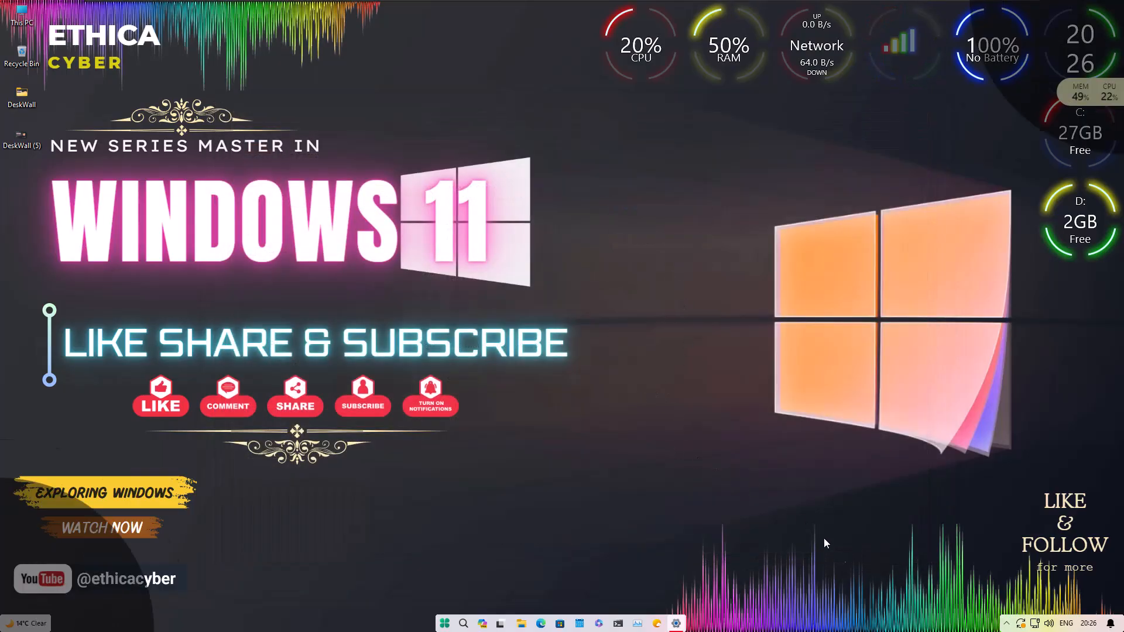